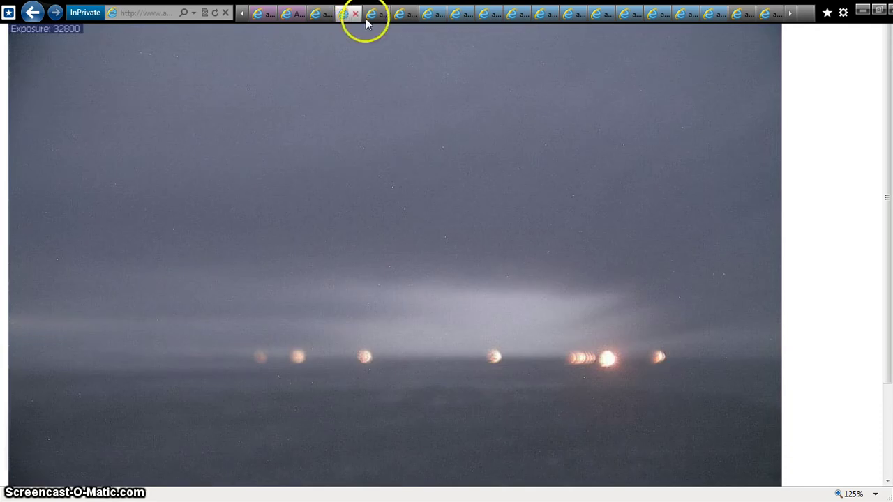
Step: Step through the snapshot tabs from dusk to the last night image, checking for tabs beyond it
left_click(371, 14)
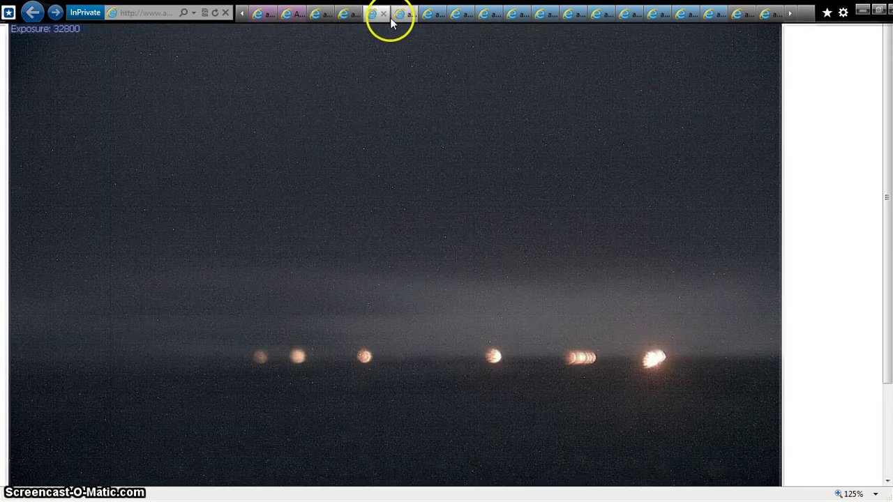
left_click(399, 14)
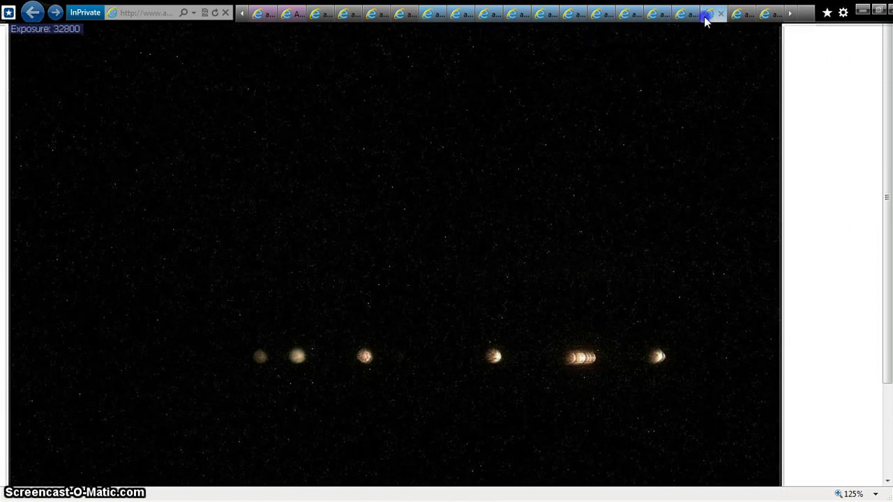
left_click(737, 14)
left_click(766, 14)
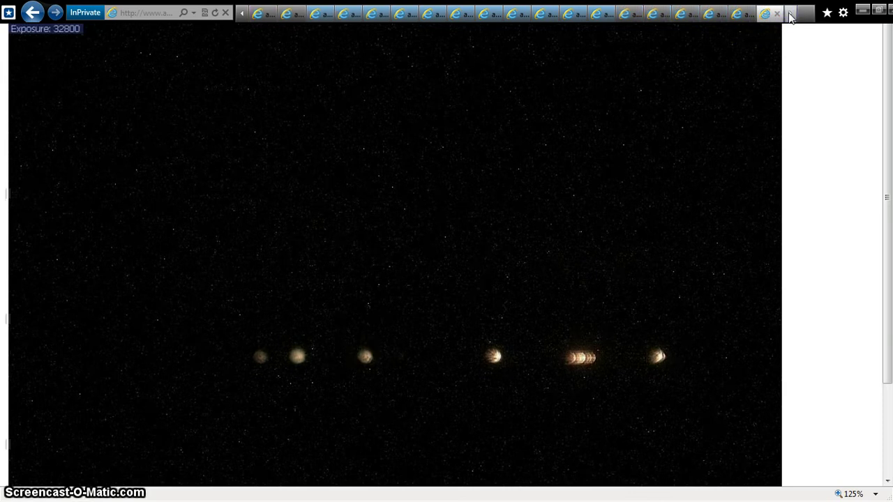
left_click(790, 15)
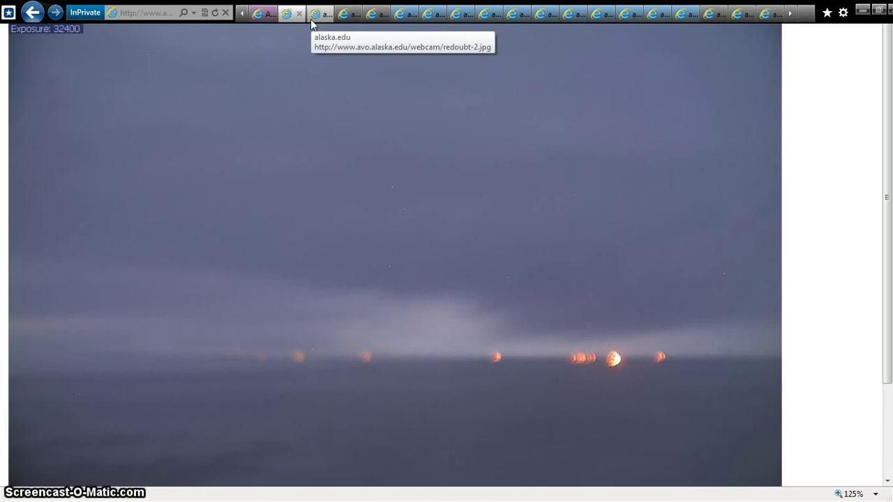
Step: Step through the dusk-to-night snapshot tabs again, ending on the live AVO Redoubt CI webcam
left_click(313, 22)
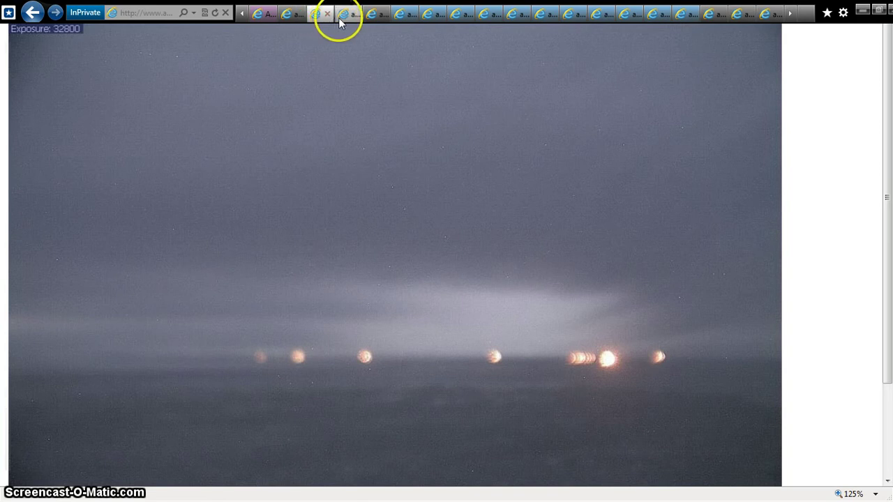
left_click(342, 14)
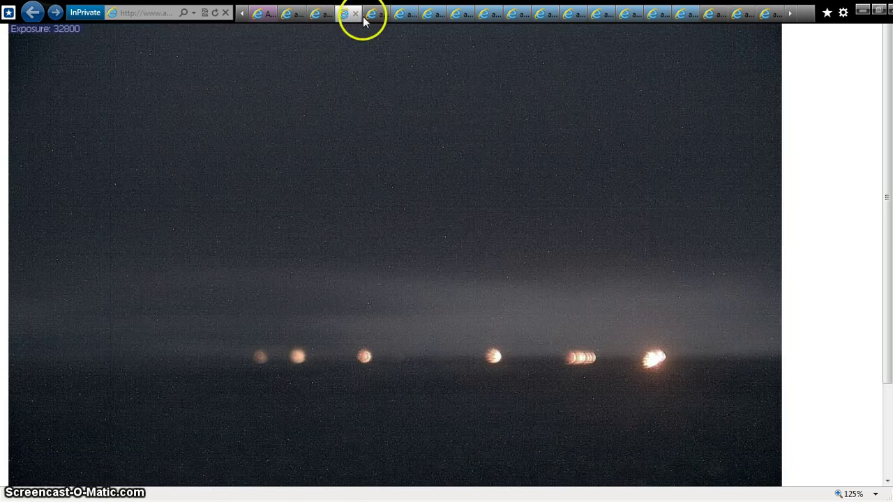
left_click(370, 13)
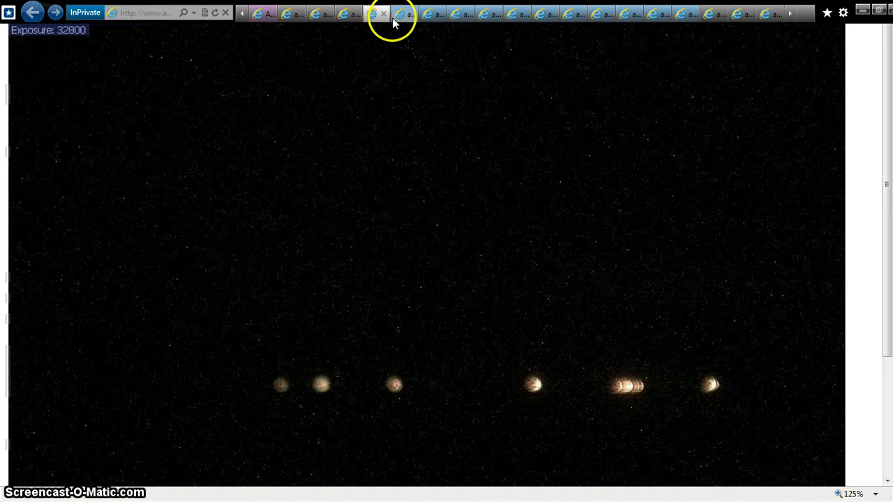
left_click(398, 14)
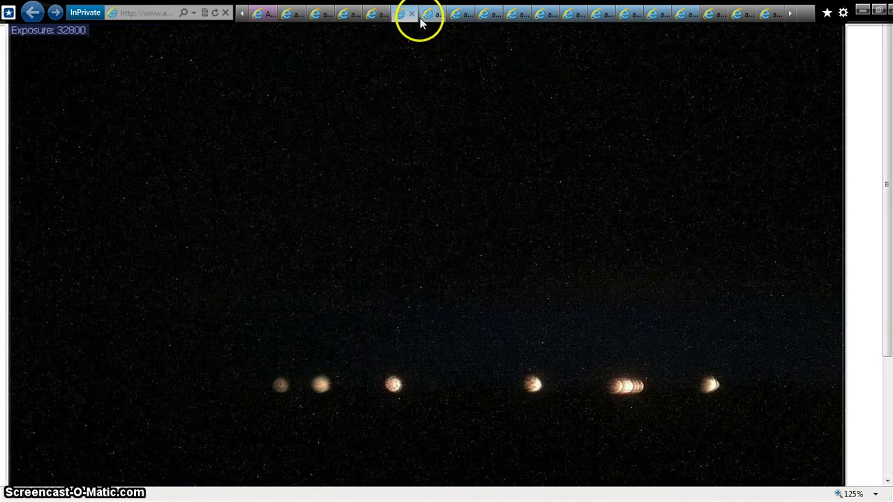
left_click(426, 13)
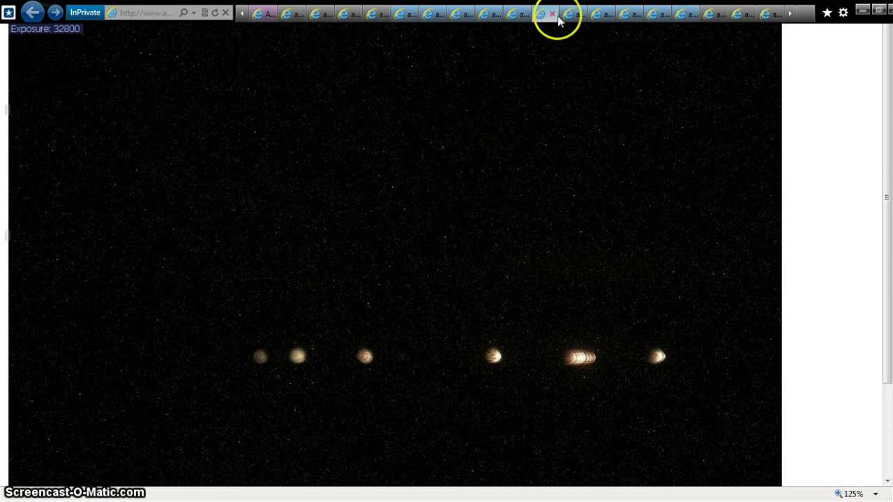
left_click(568, 13)
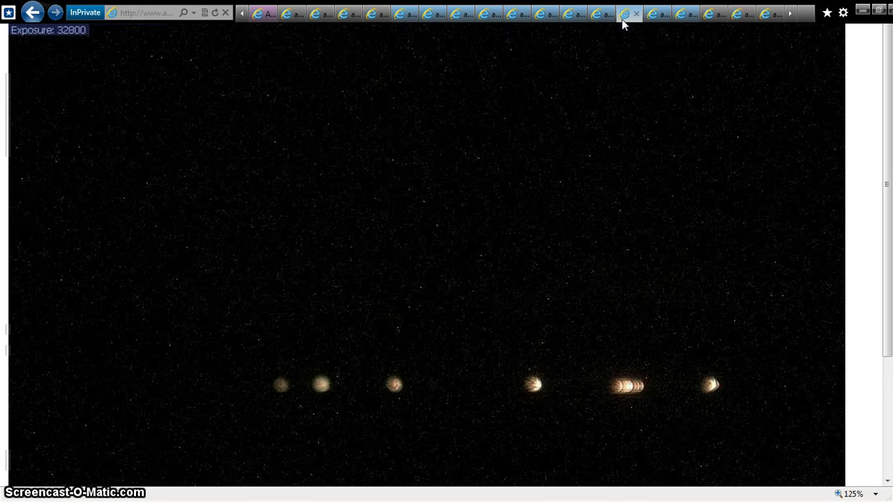
left_click(623, 17)
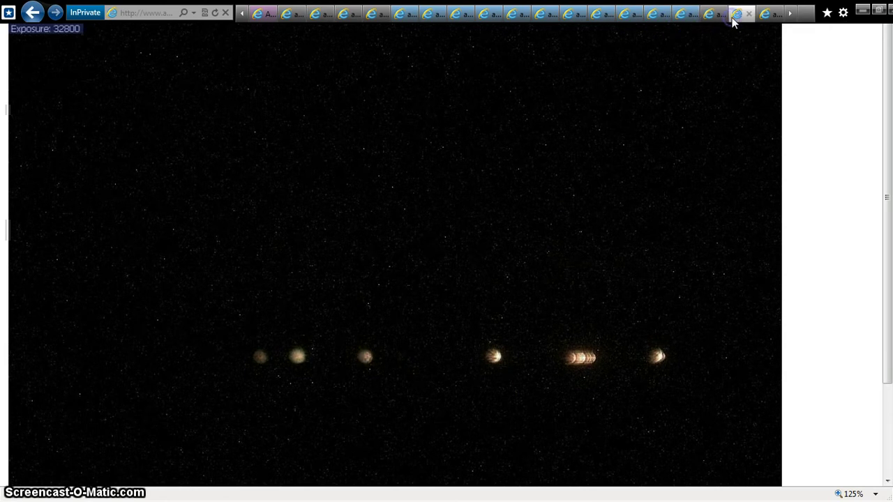
left_click(768, 13)
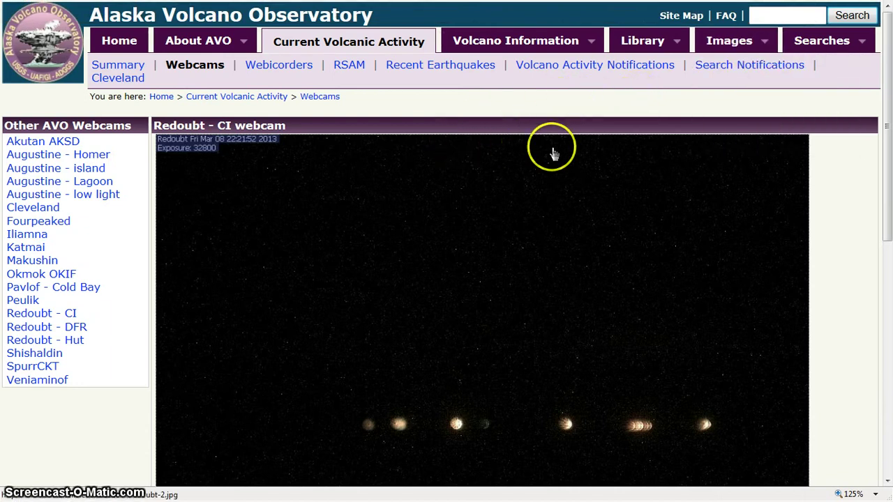
Step: Show the standalone redoubt-2.jpg snapshot stamped Mar 08 2013, 22:31
left_click(861, 13)
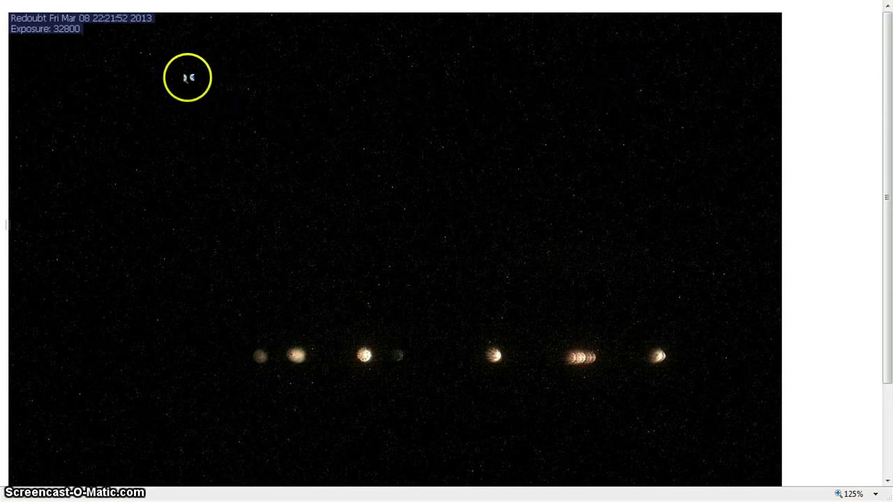
mouse_move(767, 14)
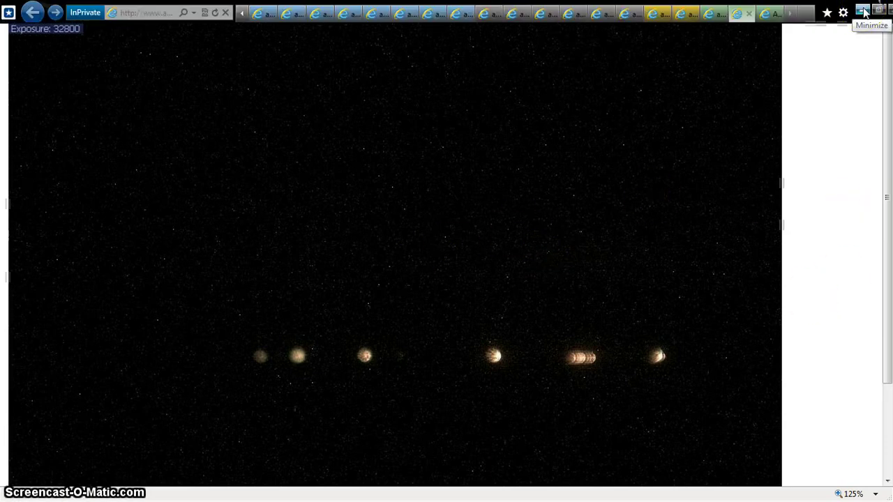
Step: Open the 22:31 Redoubt webcam image from the AVO page in a new tab
left_click(770, 12)
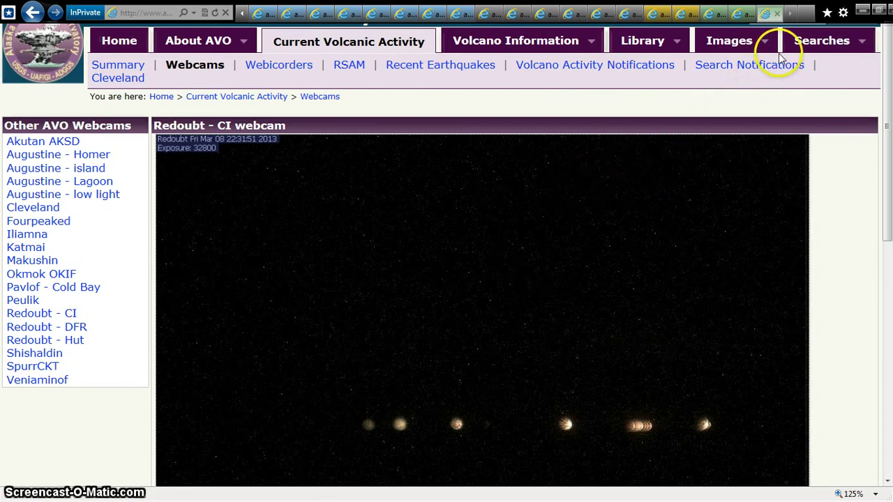
right_click(542, 270)
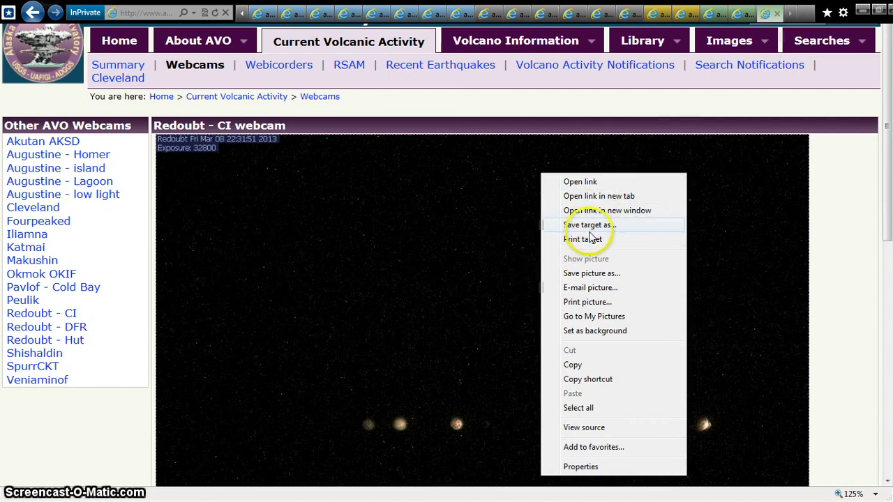
left_click(604, 197)
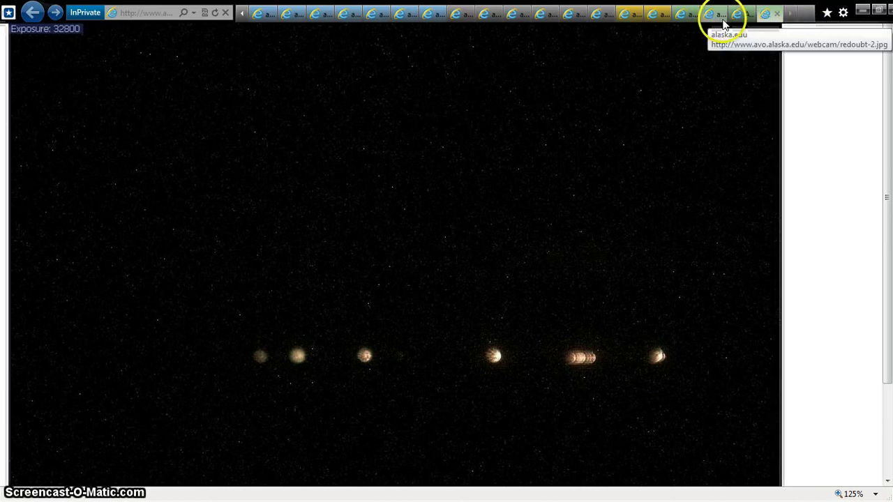
Step: View the new 22:31:51 snapshot tab and inspect its full address
left_click(718, 14)
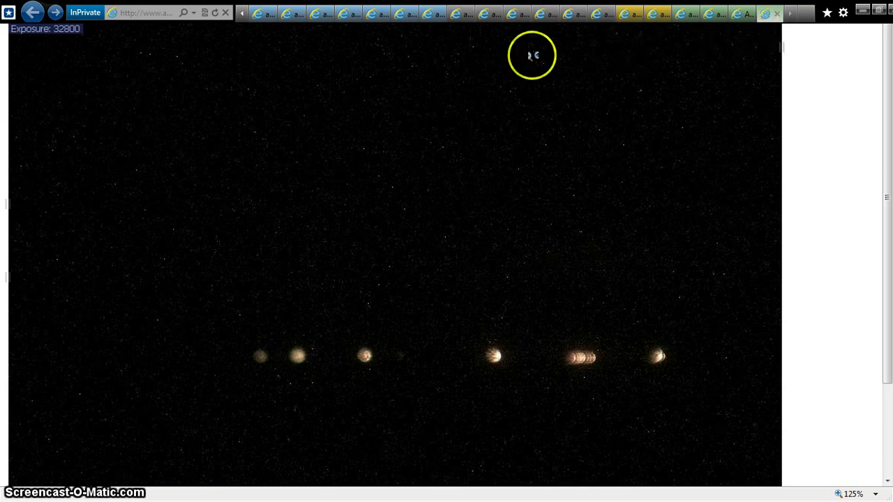
left_click(141, 13)
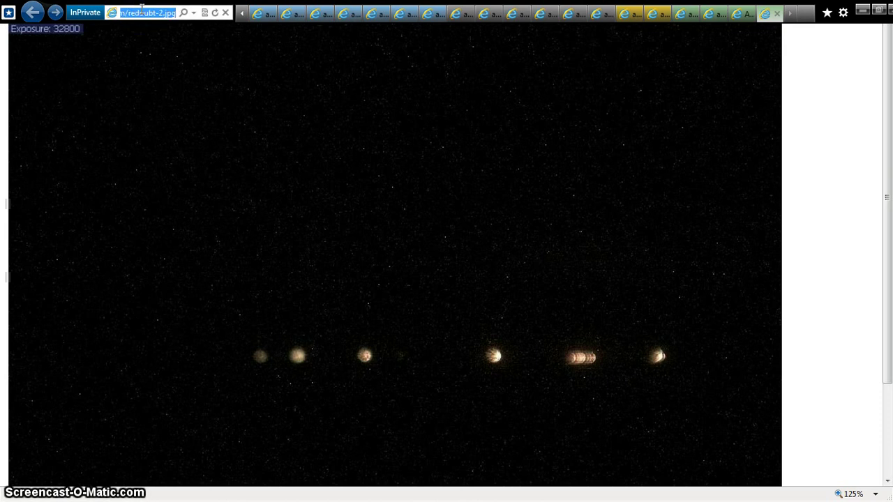
left_click(150, 15)
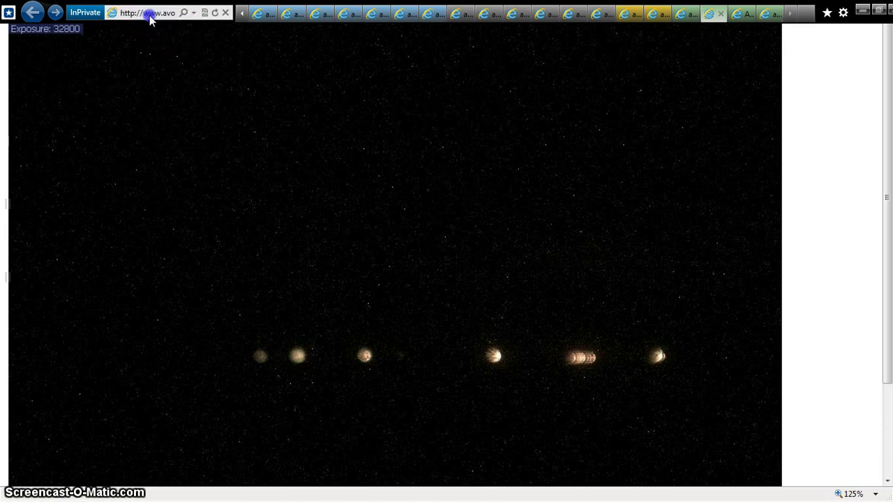
left_click(150, 14)
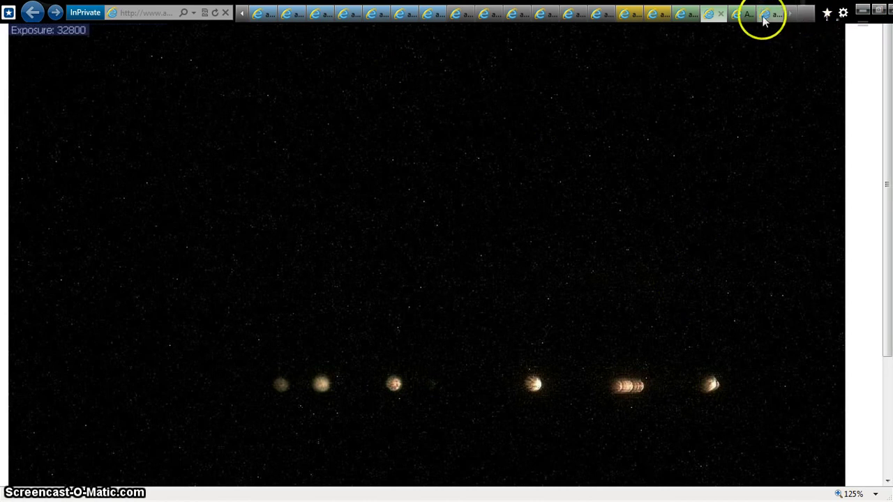
Step: Open the current Redoubt webcam image from the AVO page in a new tab and view it
left_click(764, 14)
mouse_move(729, 40)
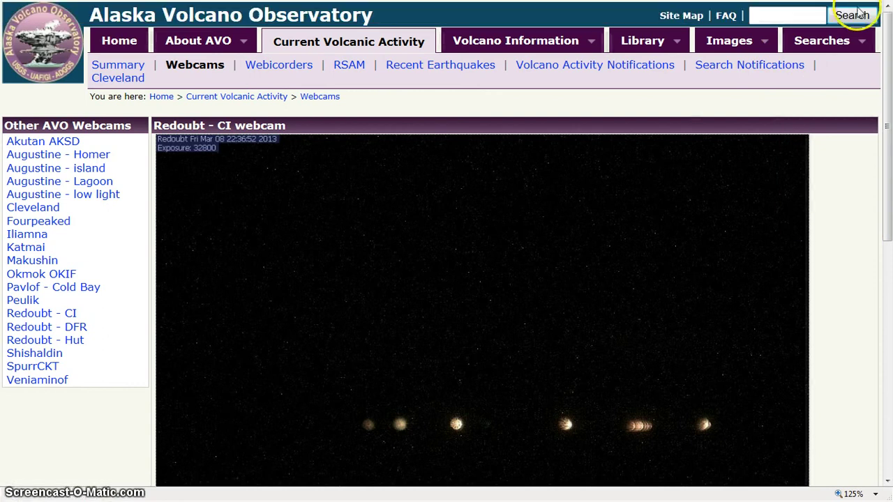
left_click_drag(887, 125, 887, 199)
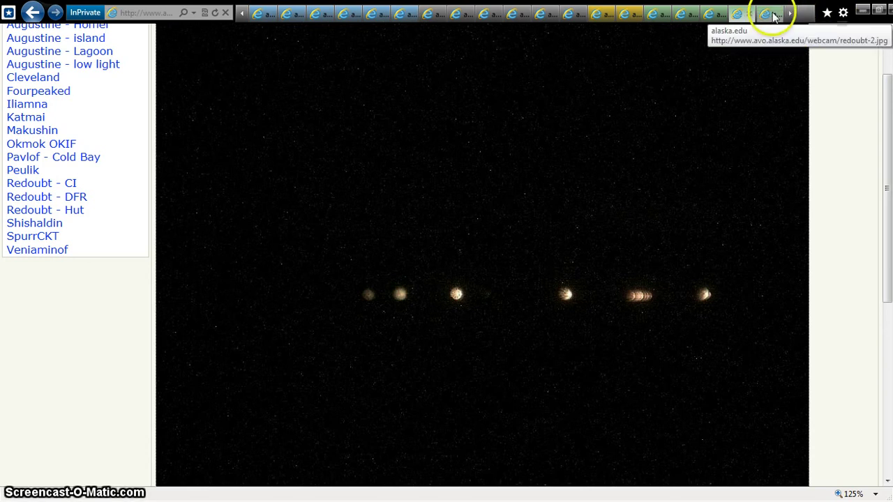
right_click(713, 97)
left_click(738, 118)
mouse_move(785, 14)
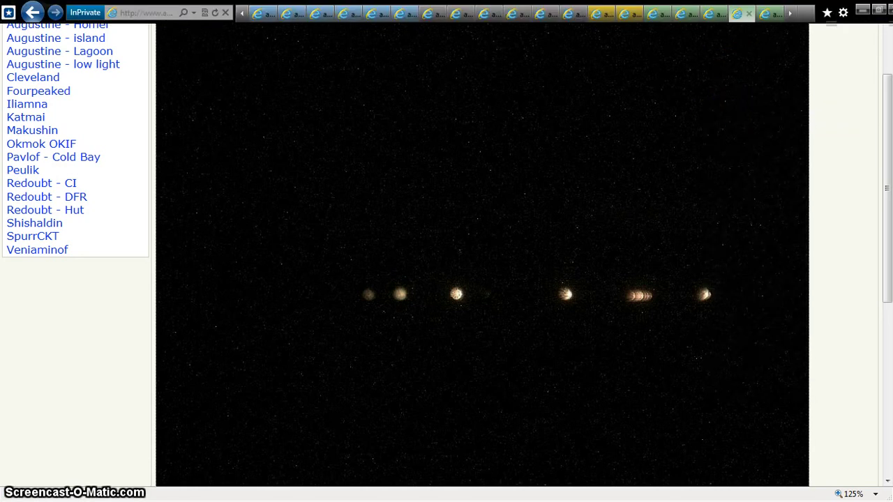
left_click(793, 17)
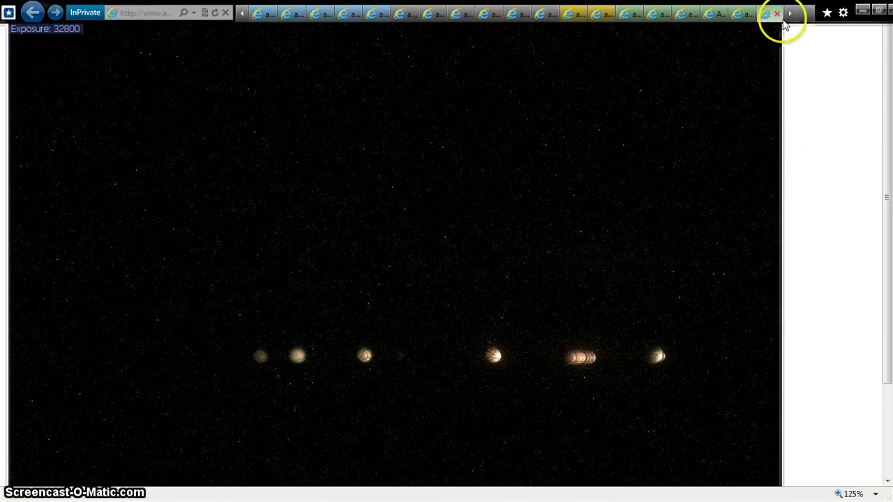
Step: Return to the AVO webcam page showing the 22:36:52 Redoubt image
left_click(713, 14)
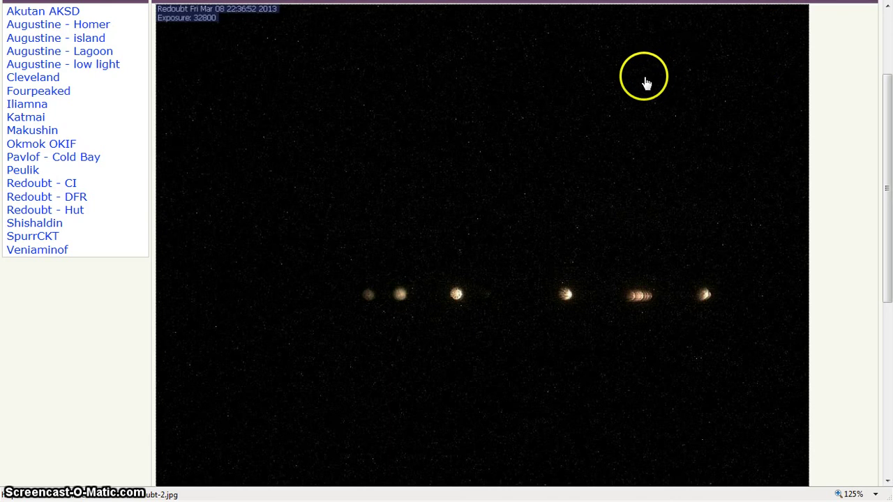
Step: Open the 22:36:52 snapshot in a new tab and view it full screen
right_click(634, 104)
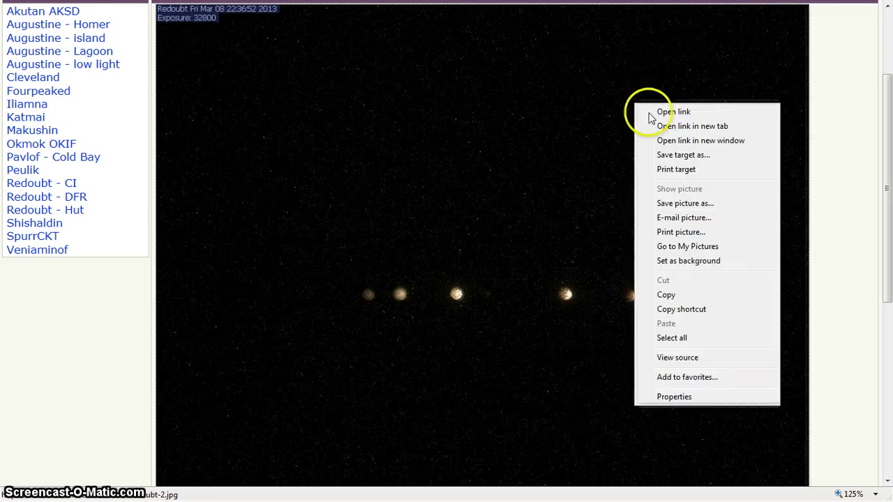
left_click(661, 129)
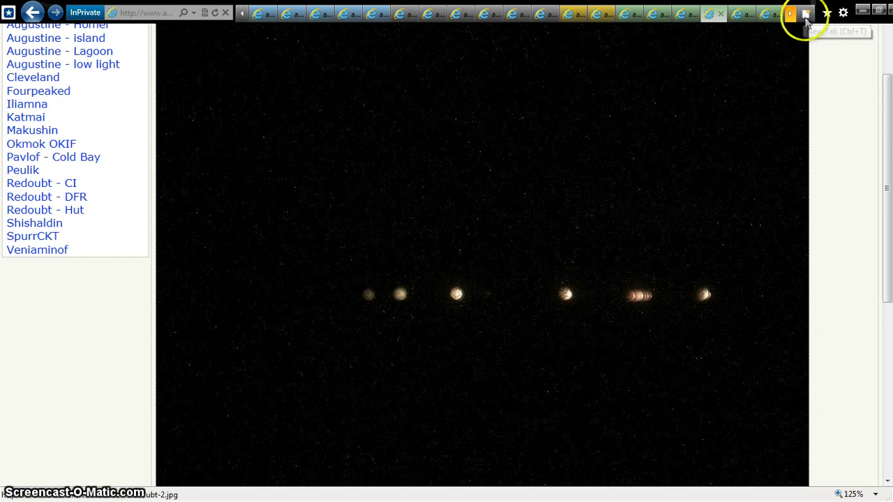
left_click(794, 16)
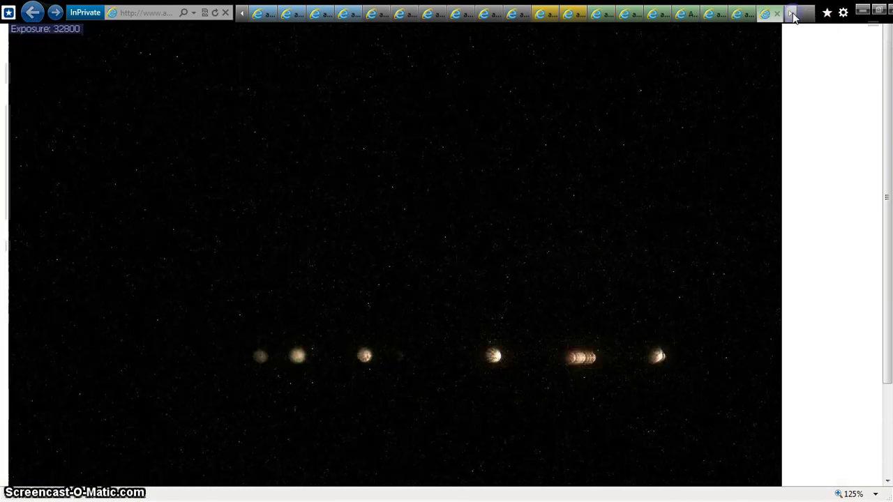
key("F11")
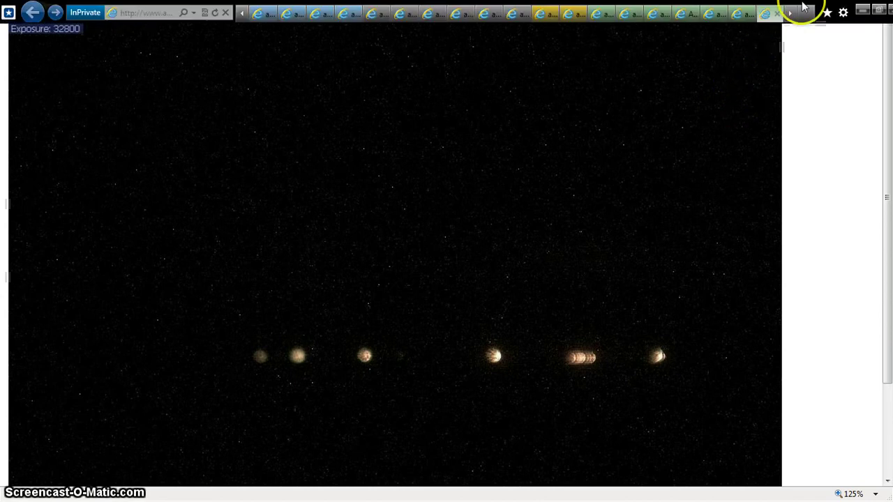
Step: Revisit the 22:31:51 and 22:21:52 snapshots, then return to the AVO page and leave full screen
left_click(739, 14)
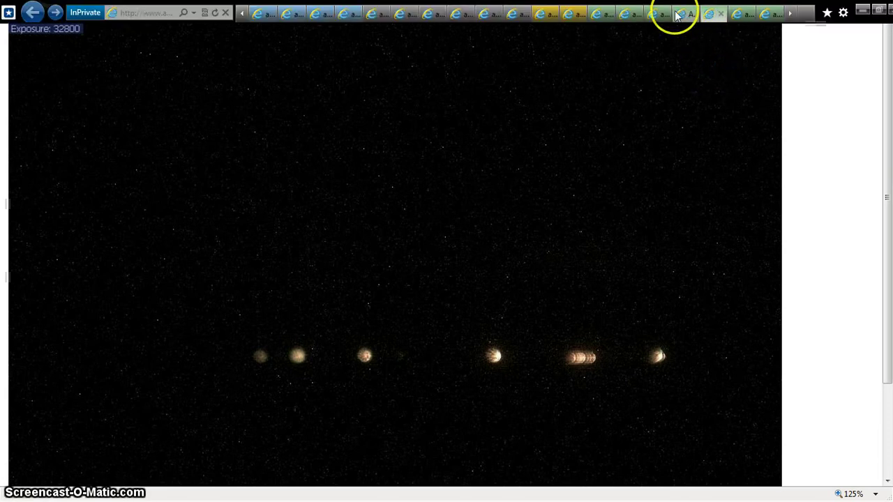
left_click(660, 15)
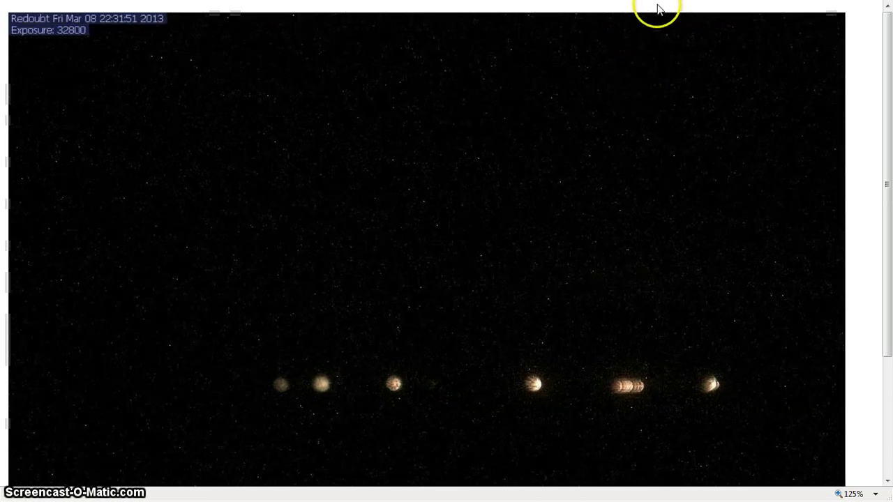
left_click(660, 13)
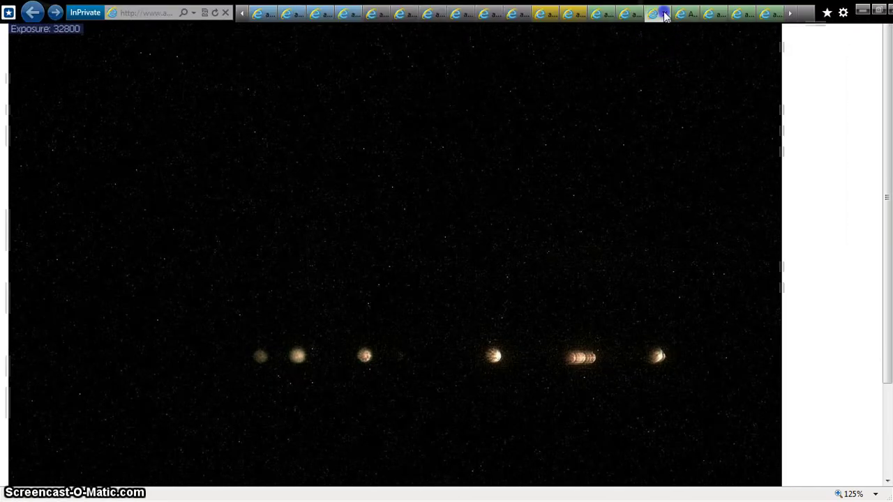
left_click(665, 13)
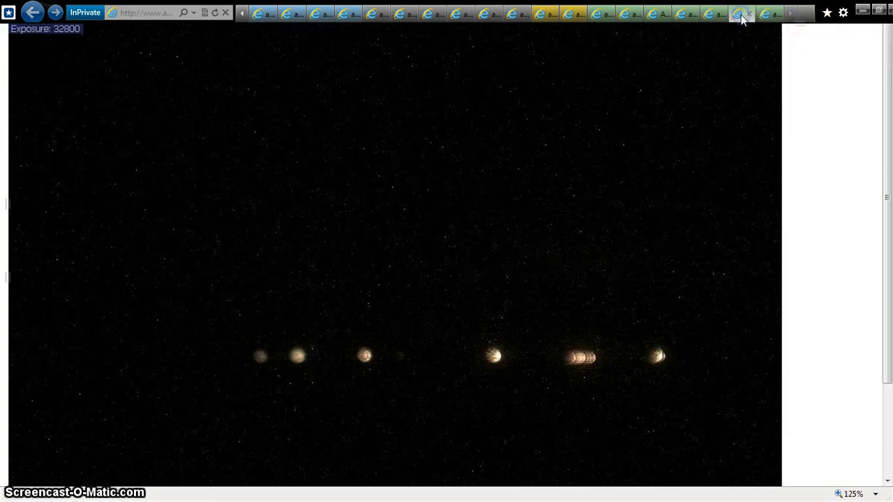
key("F11")
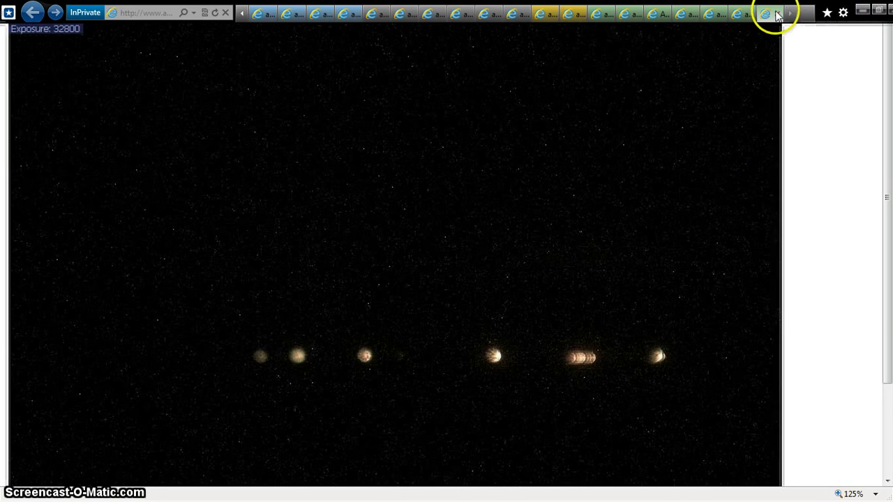
Step: Close two leftover snapshot tabs and return to the AVO Redoubt webcam page
left_click(780, 15)
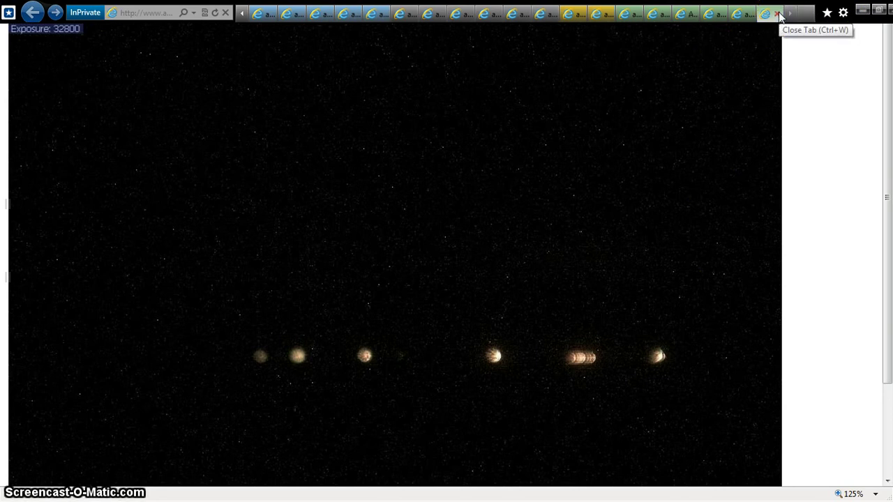
left_click(779, 15)
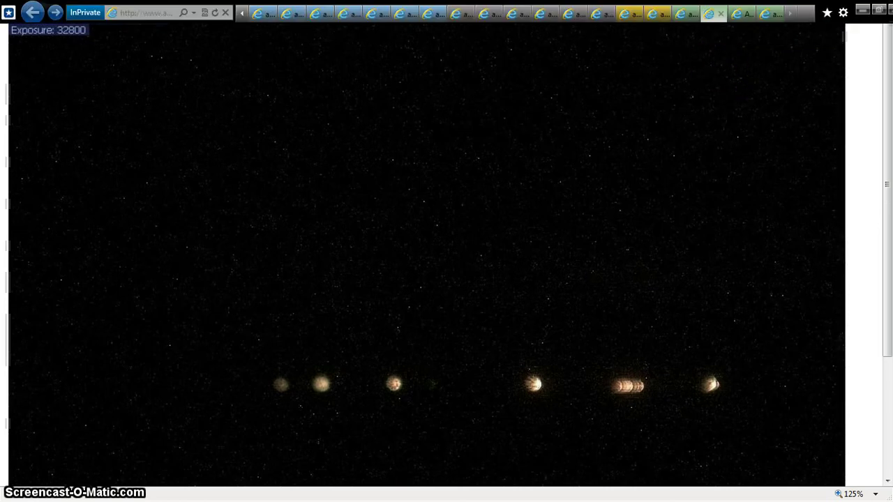
left_click(695, 12)
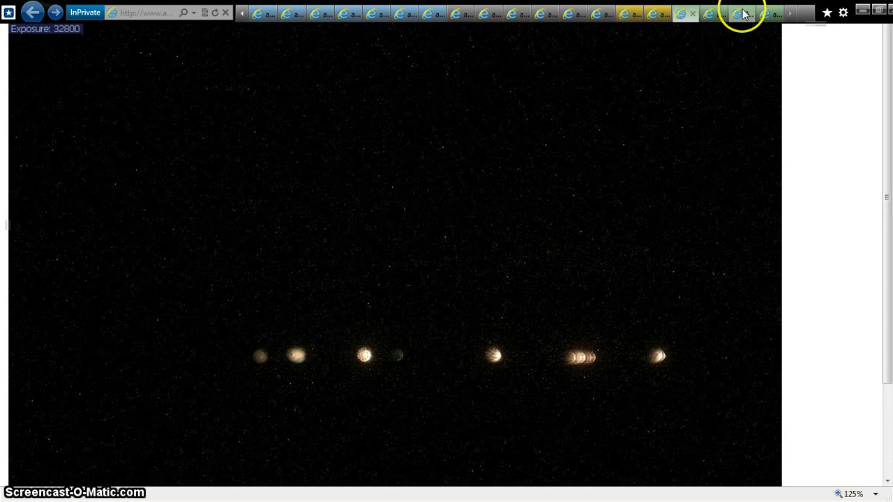
left_click(741, 13)
Step: Open the current Redoubt image in a new tab, move it further right, and toggle full screen
right_click(670, 112)
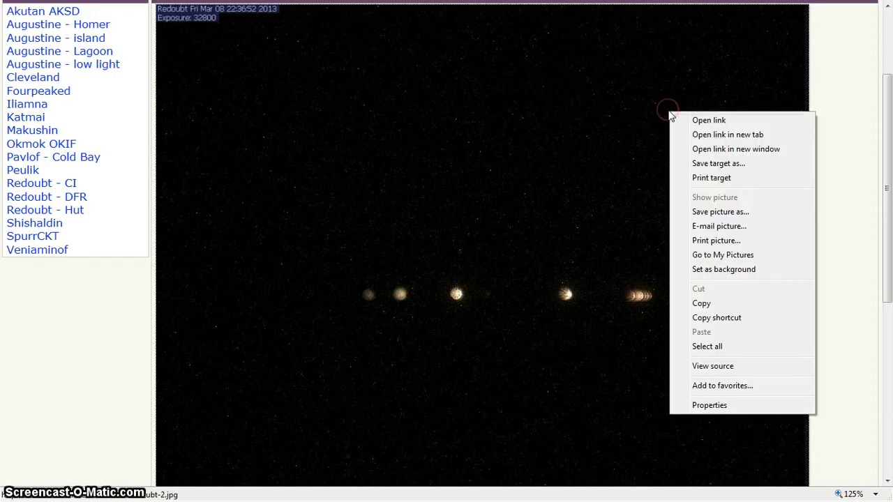
left_click(728, 134)
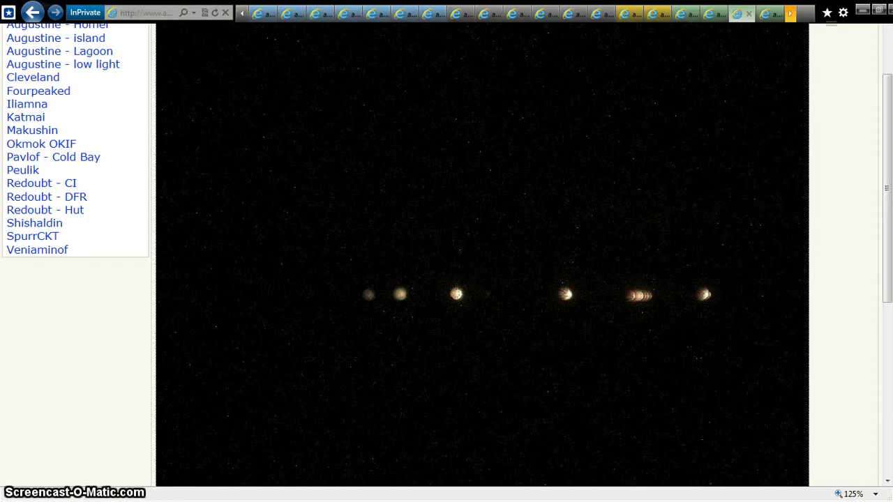
left_click(792, 15)
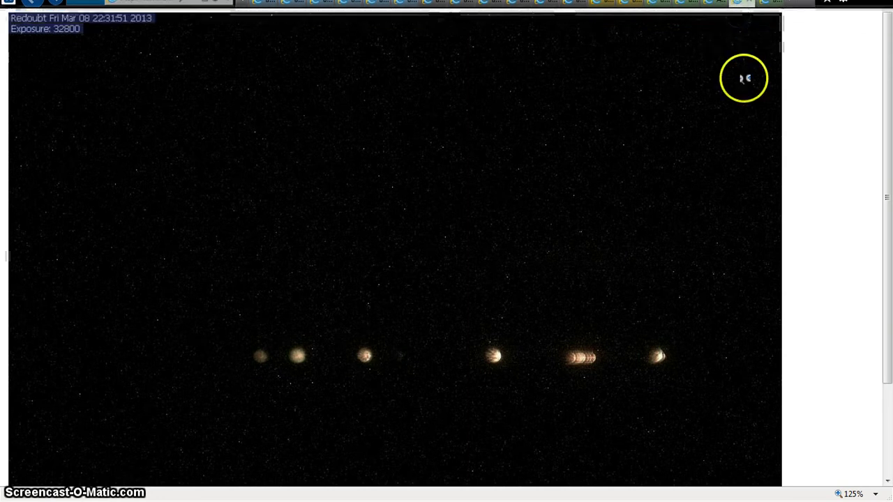
left_click(747, 14)
left_click_drag(748, 12, 776, 12)
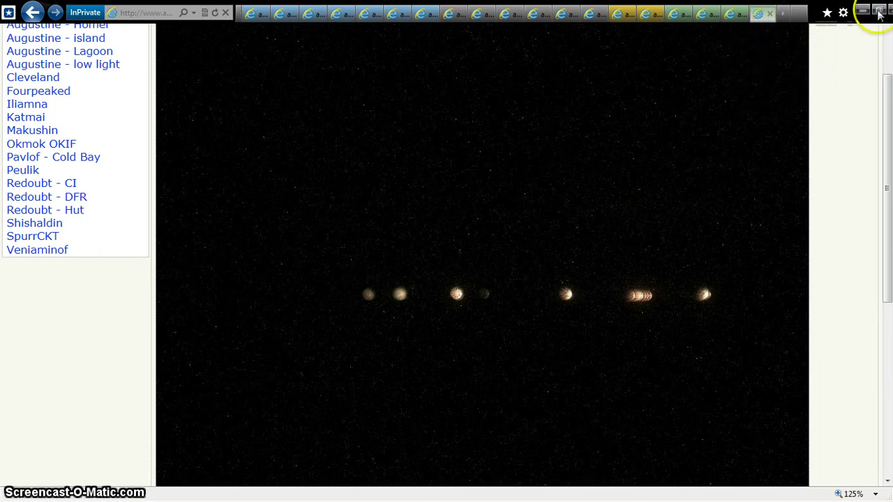
key("F11")
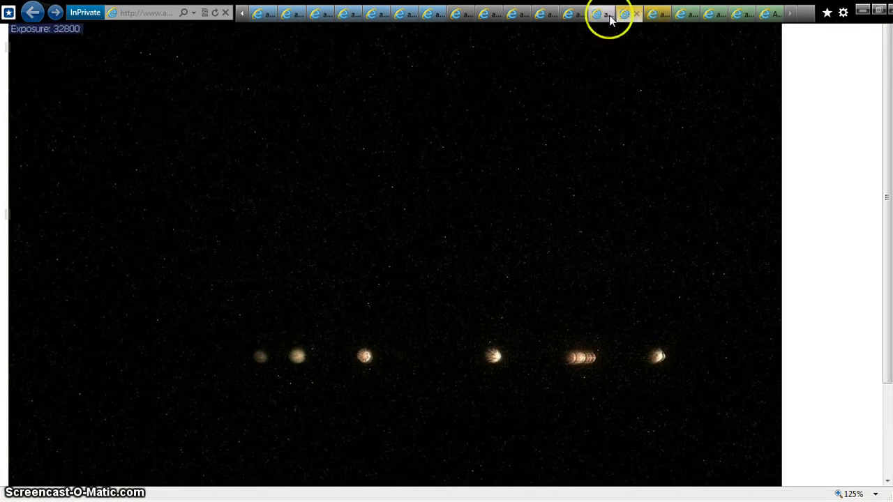
Step: Step leftward through the snapshot tabs back to the earliest, hazier dusk snapshot
left_click(598, 17)
left_click(571, 16)
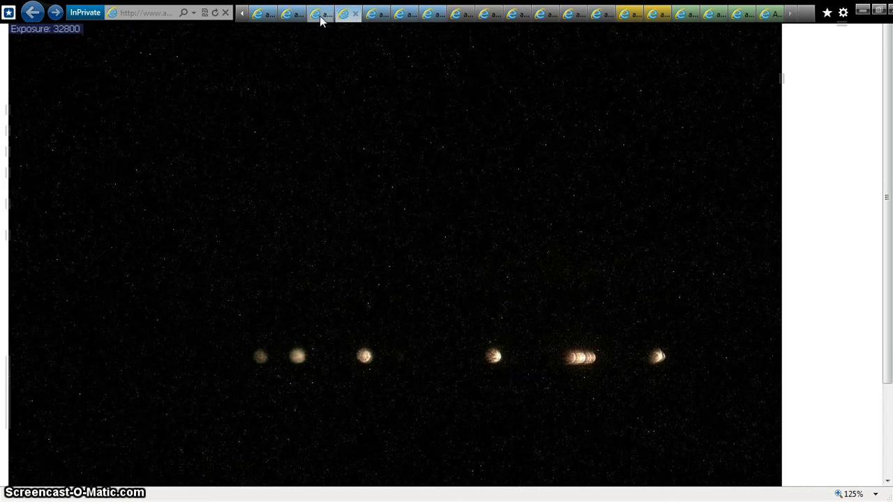
left_click(320, 15)
left_click(290, 16)
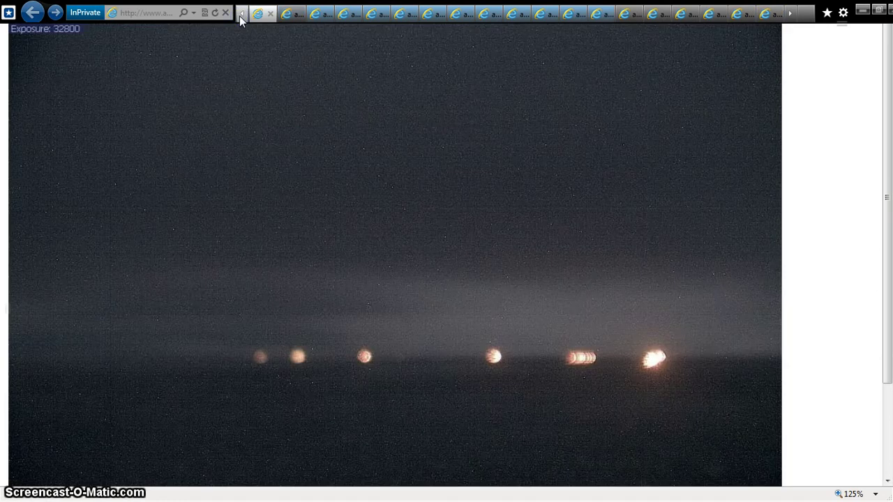
left_click(241, 15)
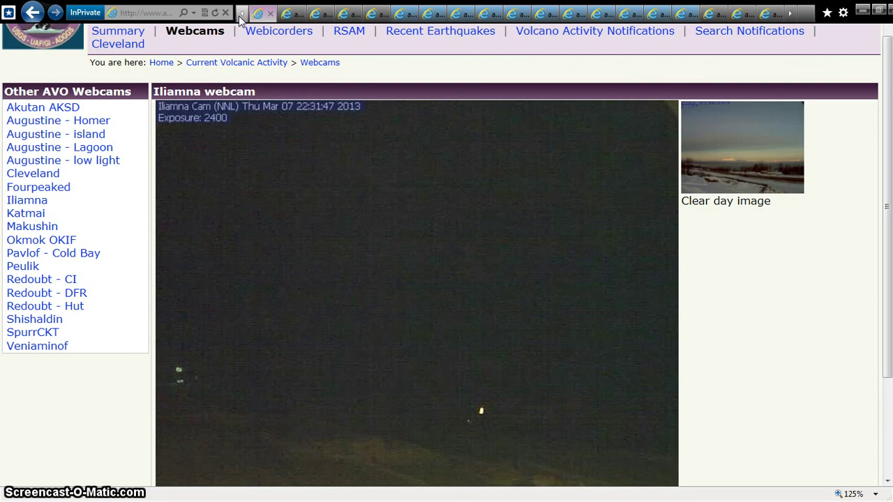
left_click(239, 16)
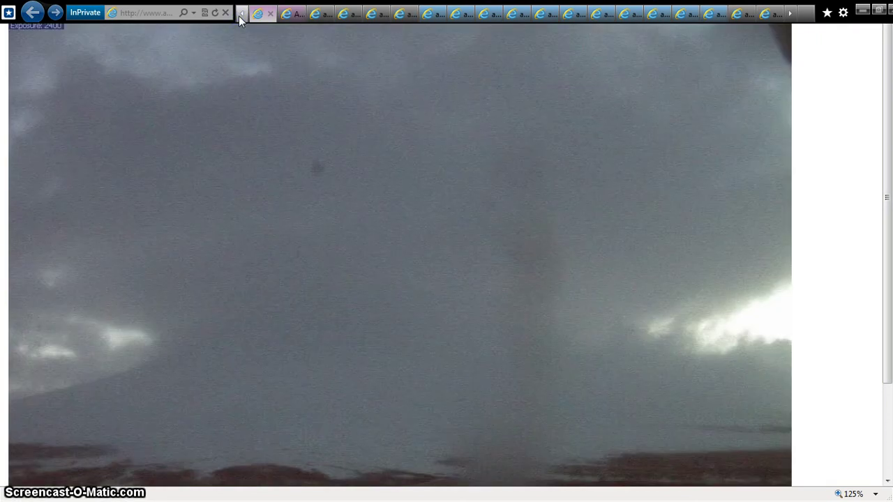
left_click(239, 16)
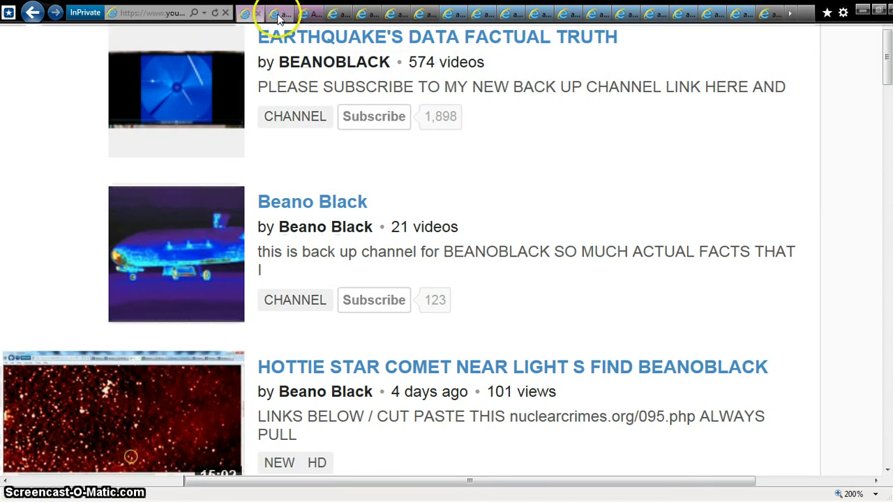
left_click(279, 12)
left_click(304, 14)
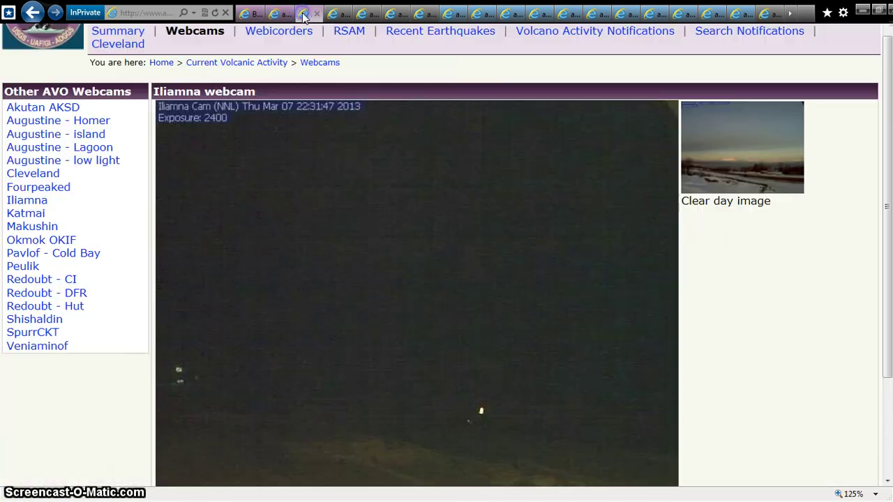
Step: Step left to right through the first saved Redoubt snapshot tabs as dusk darkens
left_click(331, 14)
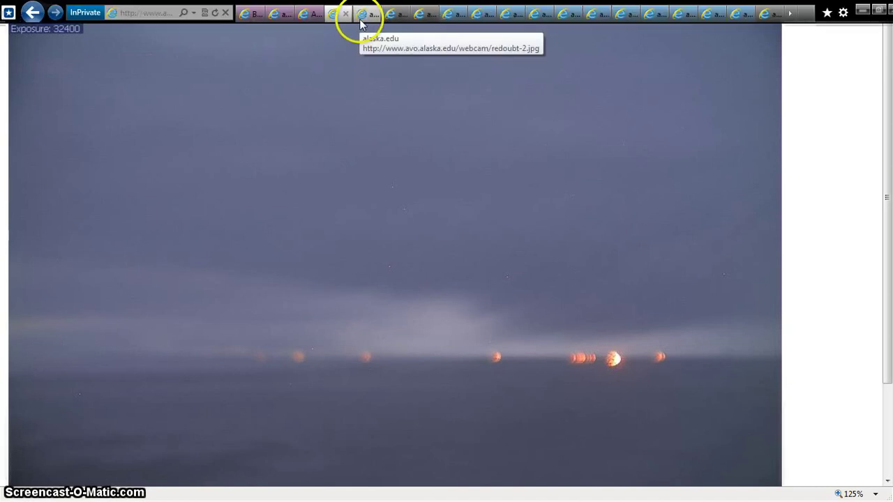
left_click(363, 12)
left_click(390, 14)
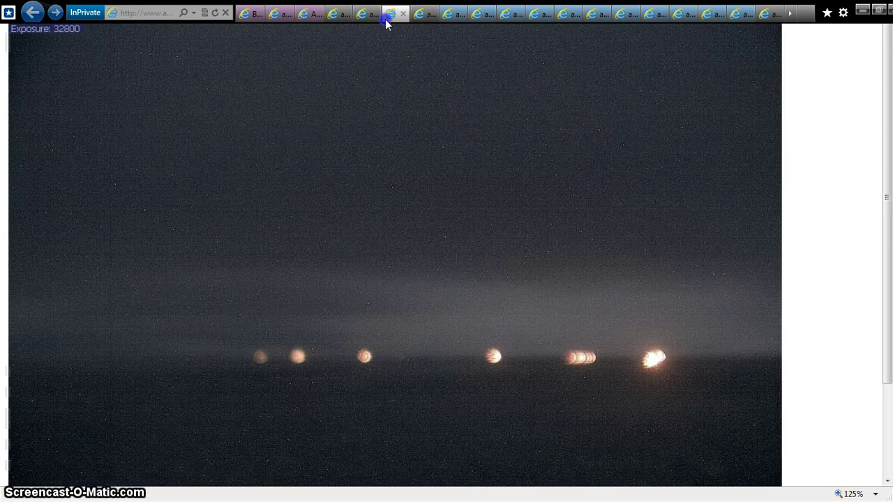
left_click(417, 14)
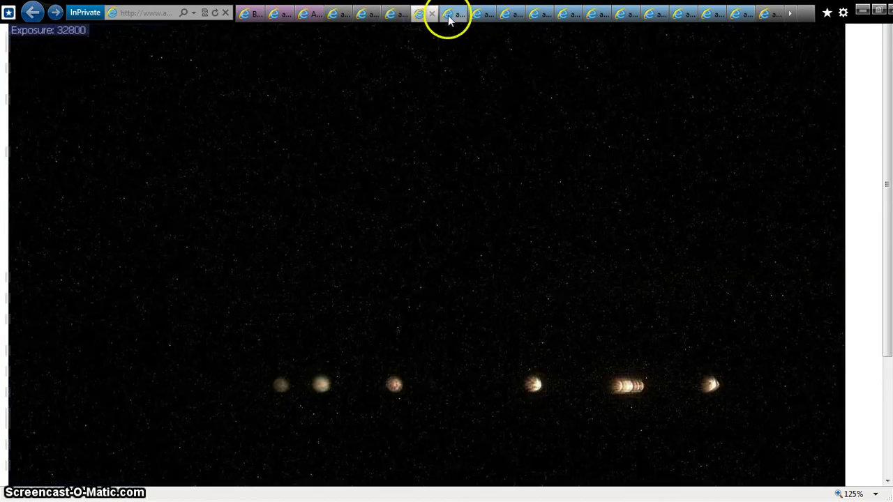
left_click(448, 14)
left_click(482, 14)
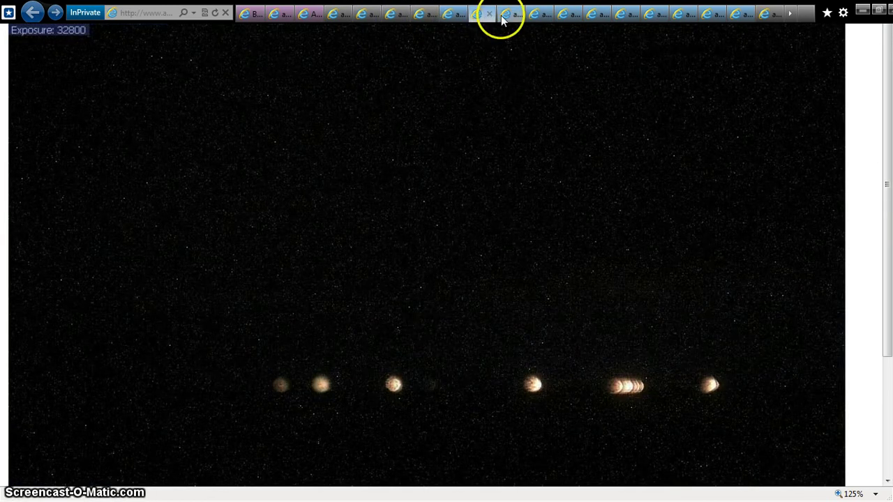
Step: Continue through the later night snapshots, scrolling the tab strip to the final tab
left_click(504, 14)
left_click(530, 15)
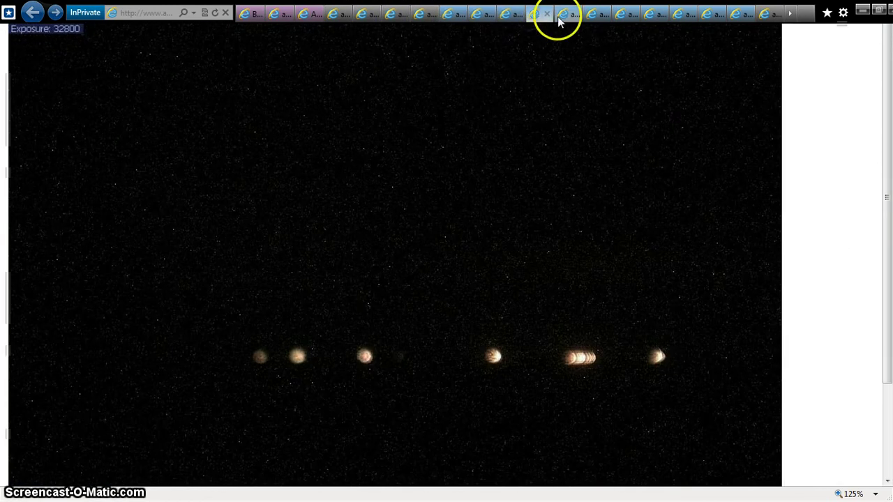
left_click(562, 15)
left_click(592, 16)
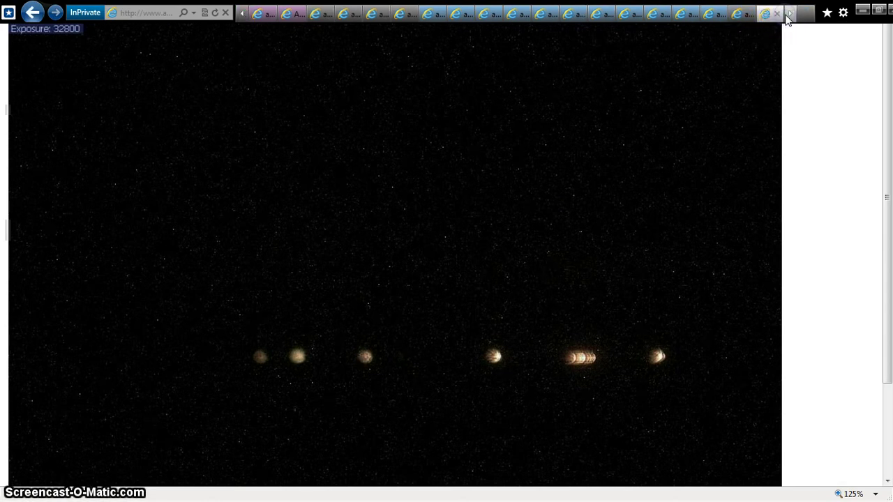
left_click(787, 15)
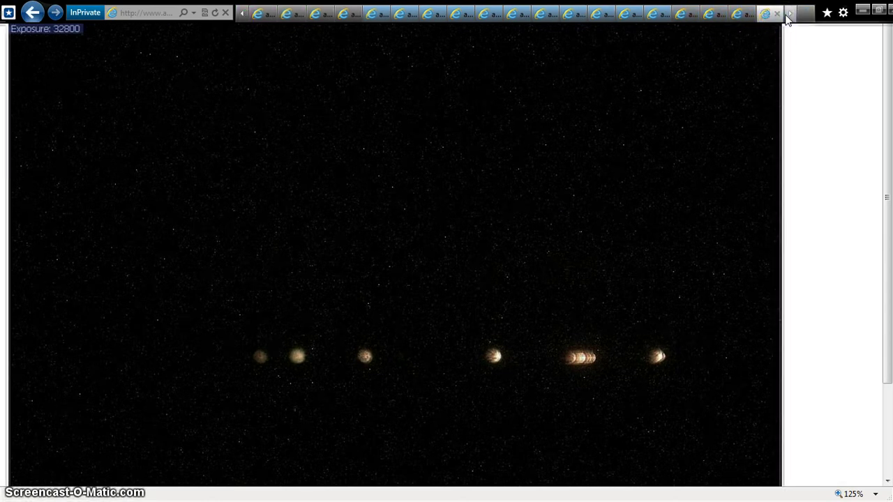
left_click(787, 15)
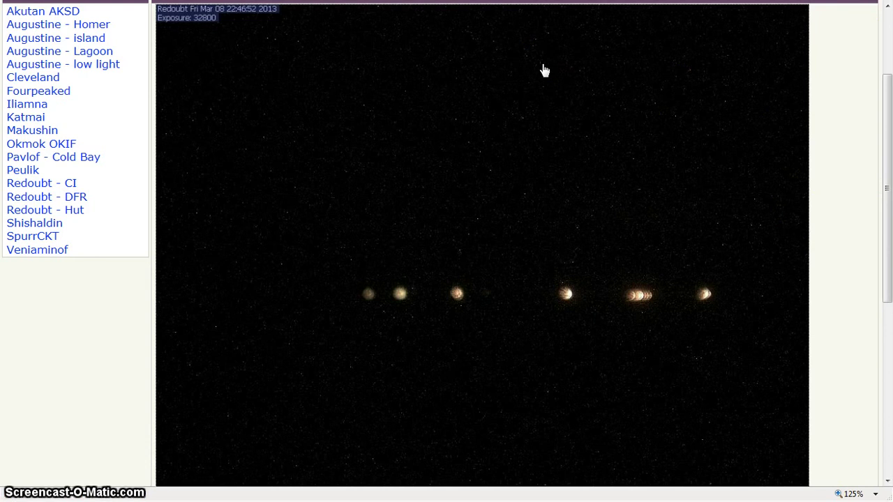
Step: Jump back to an early hazy grey dusk snapshot, exposure 32400
left_click_drag(484, 61, 464, 21)
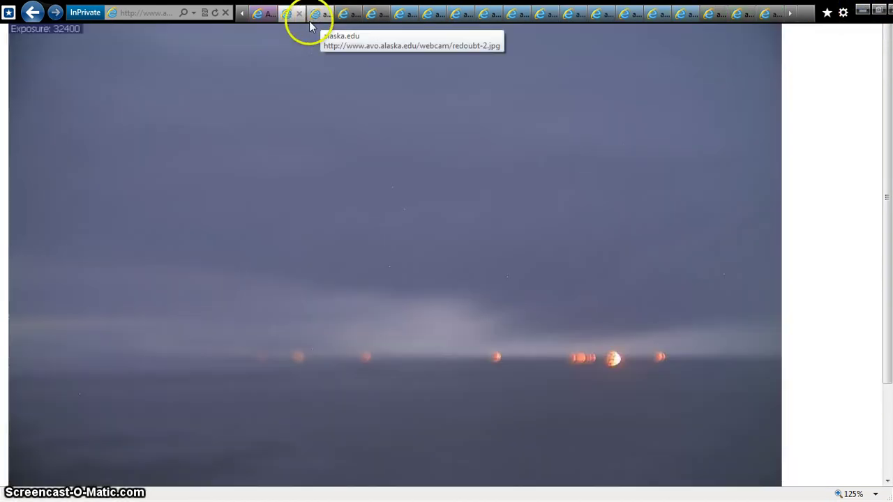
Step: Play the snapshot tabs from dusk to night, ending on the AVO page's Mar 08 23:11:52 image
left_click(309, 20)
left_click(345, 15)
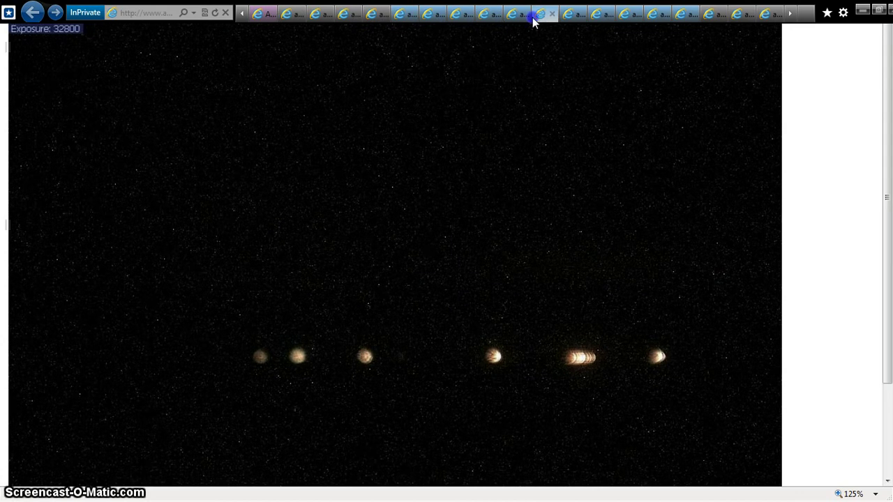
left_click(563, 21)
left_click(593, 19)
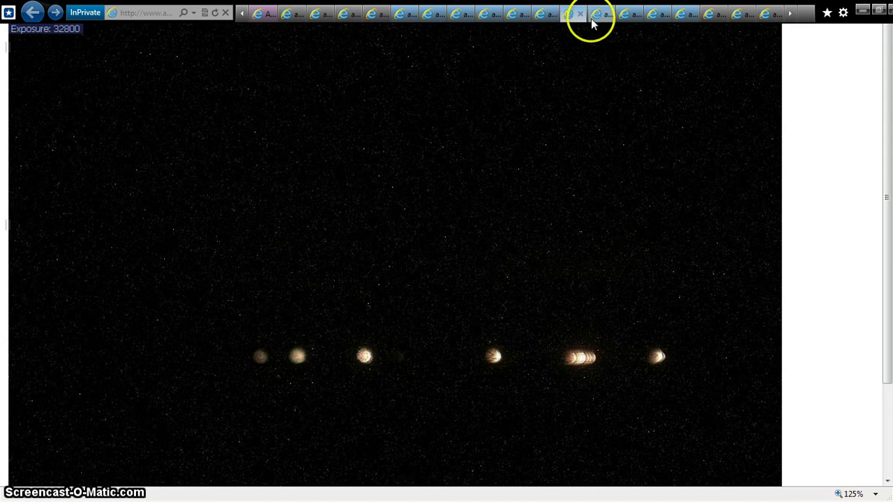
left_click(624, 20)
left_click(653, 20)
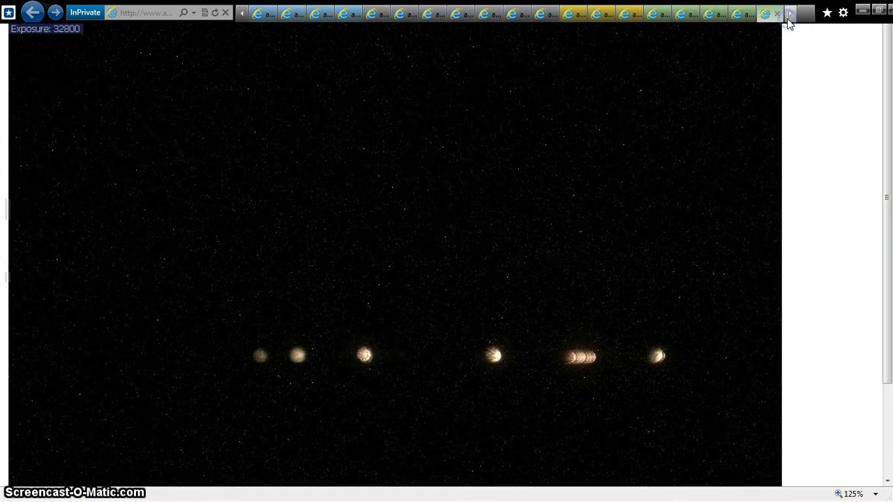
left_click(787, 16)
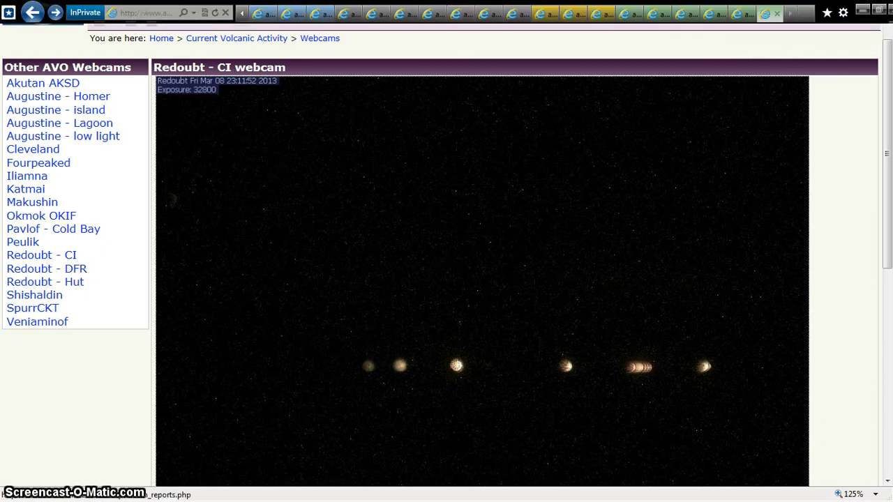
Step: Open the current Redoubt - CI image from the AVO Webcams page in a new tab
left_click(766, 14)
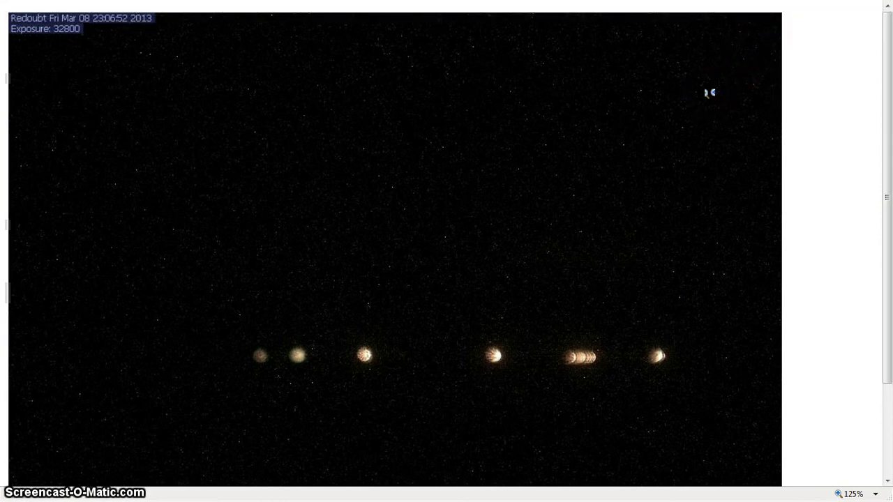
right_click(709, 93)
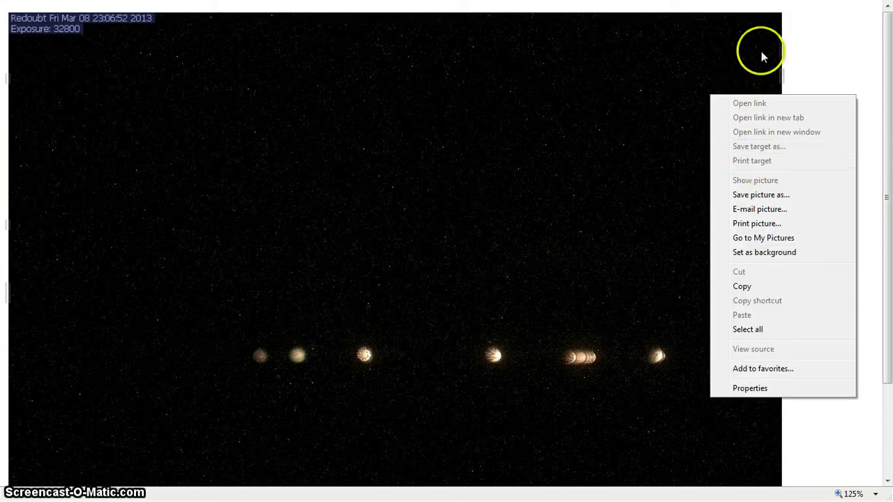
left_click(771, 12)
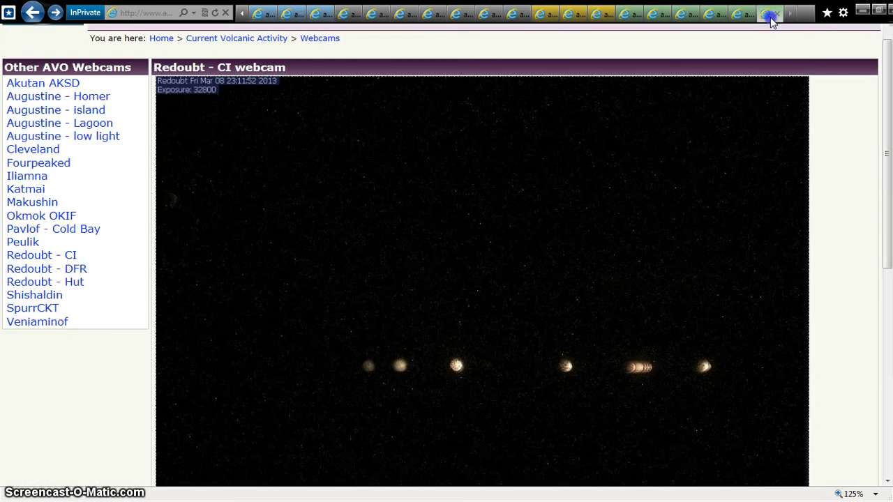
right_click(687, 154)
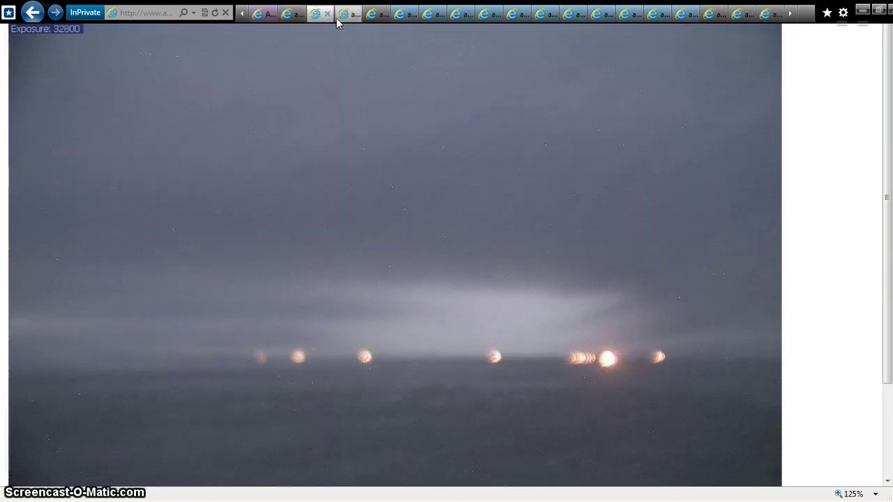
Step: Advance through the snapshot tabs to the last fully dark night image, exposure 32800
left_click(369, 13)
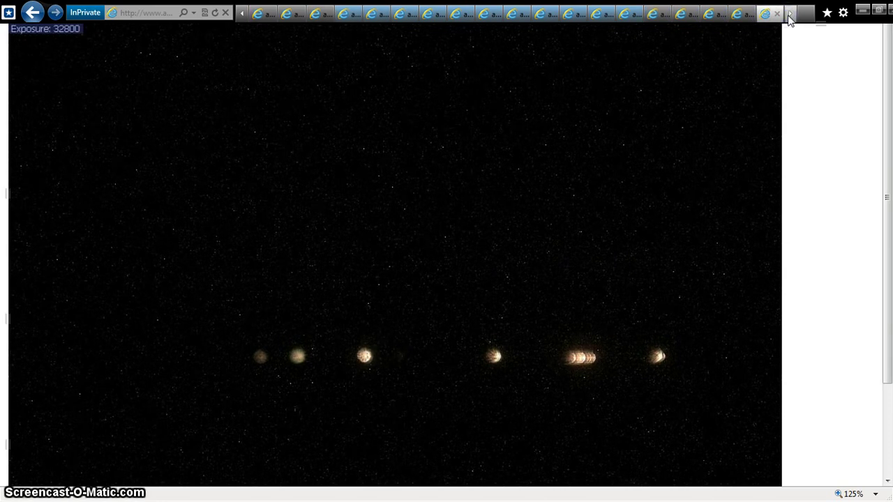
left_click(789, 16)
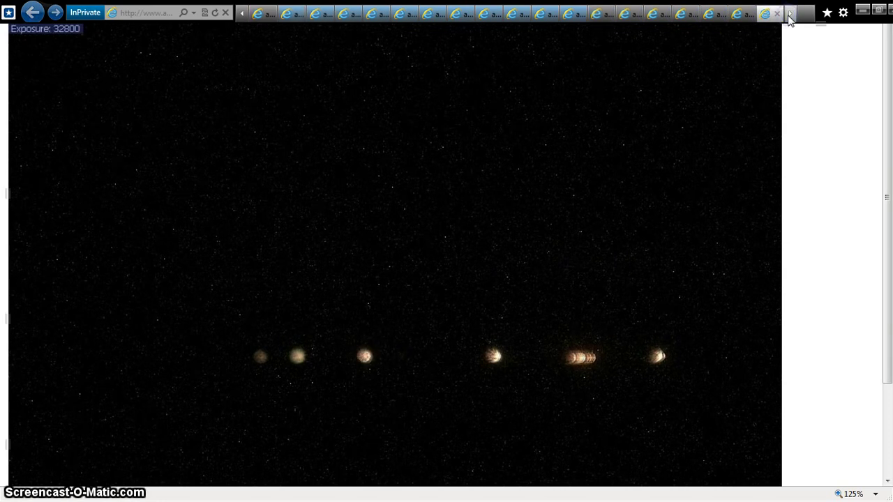
left_click(791, 17)
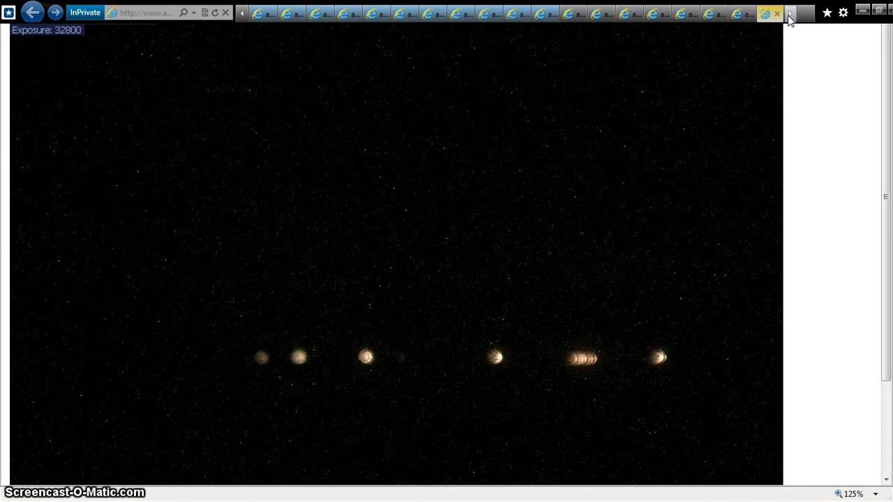
left_click(790, 16)
left_click(790, 17)
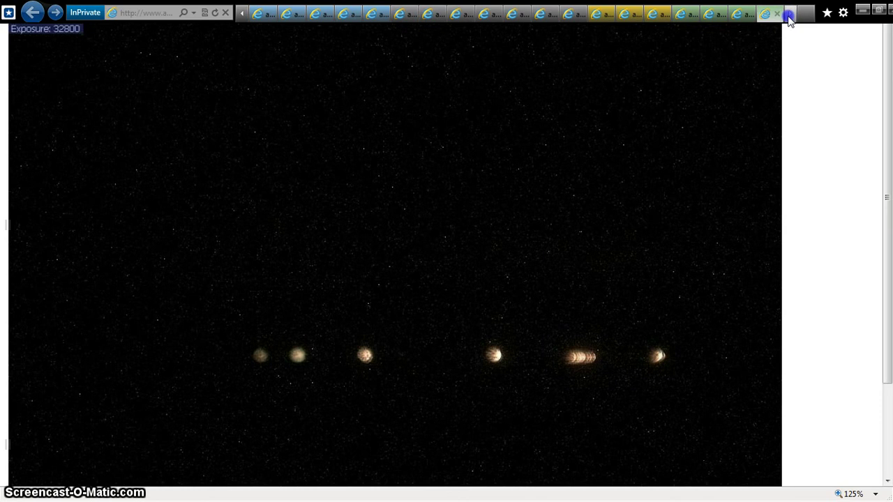
left_click(790, 17)
left_click(790, 17)
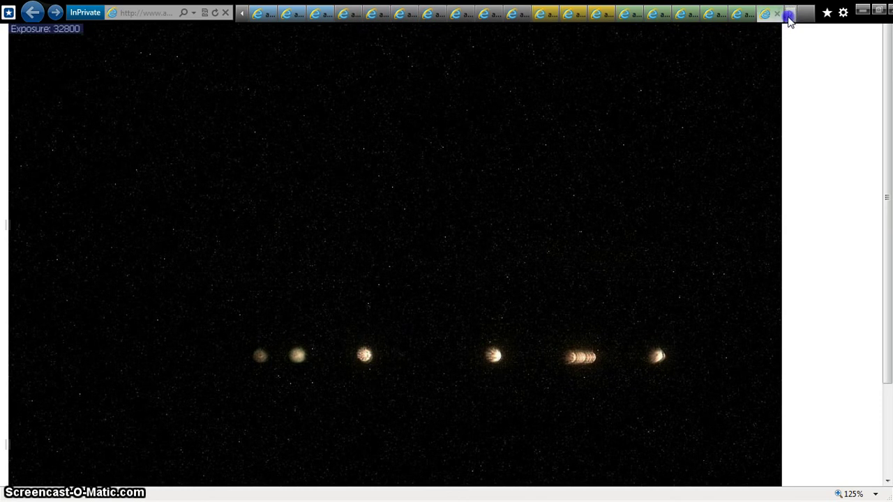
left_click(790, 17)
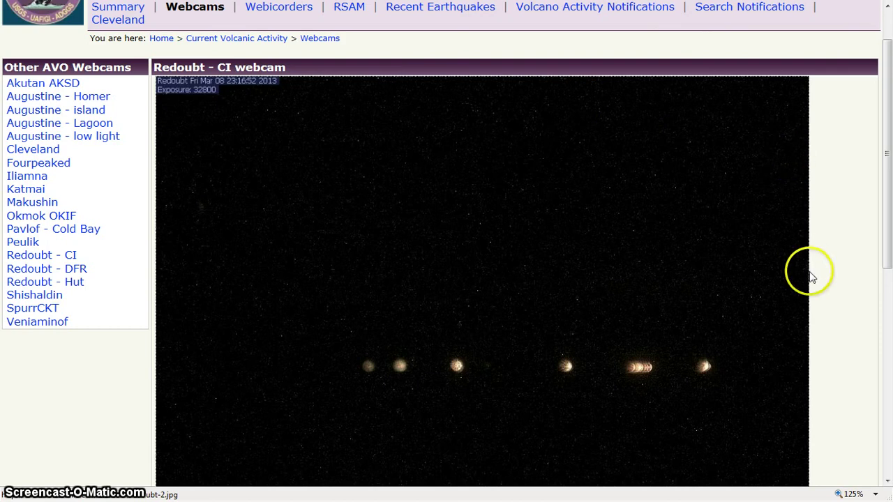
Step: View the refreshed AVO webcam image alone, then return to an earlier snapshot tab
left_click(349, 324)
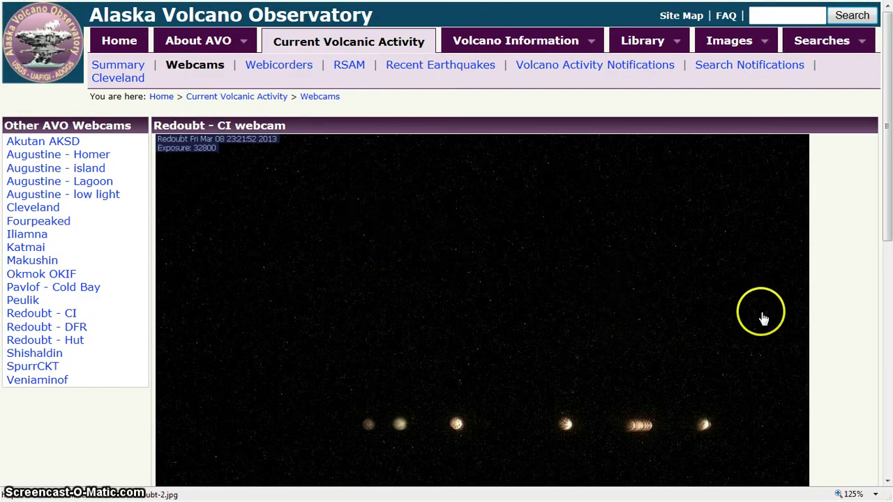
key("ctrl+Tab")
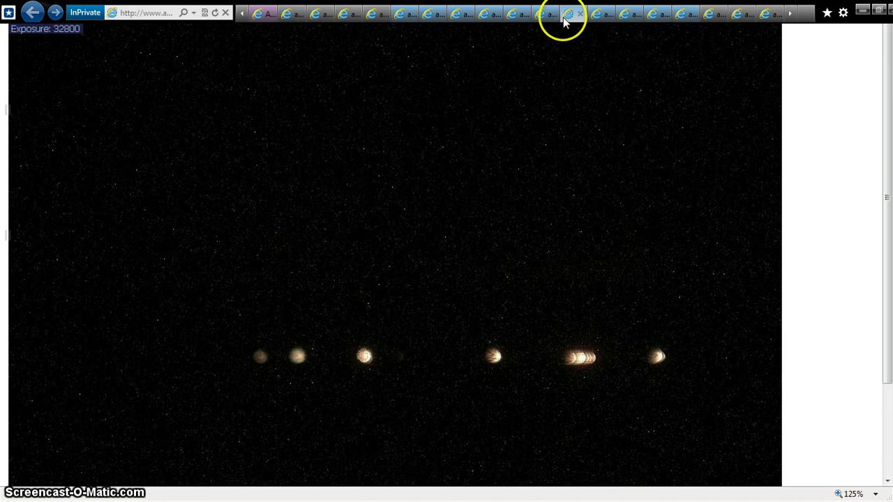
Step: Advance to the newest dark Redoubt night snapshot tabs at the end of the row
left_click(595, 15)
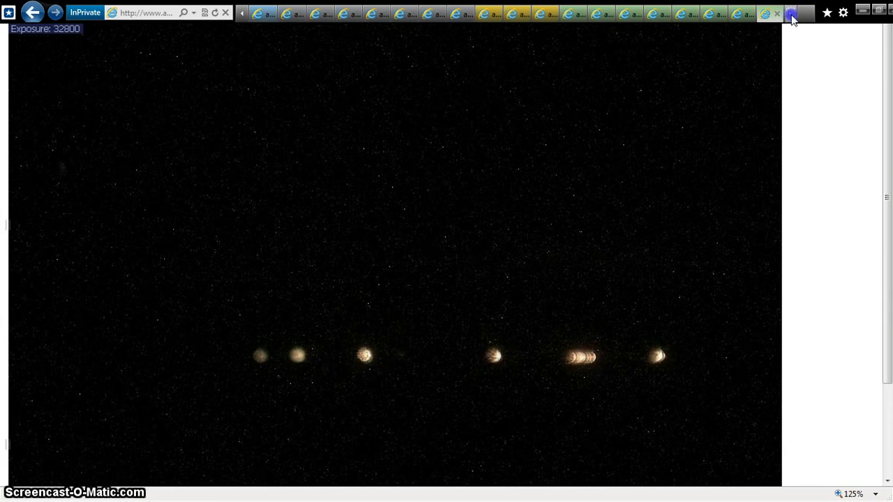
left_click(793, 15)
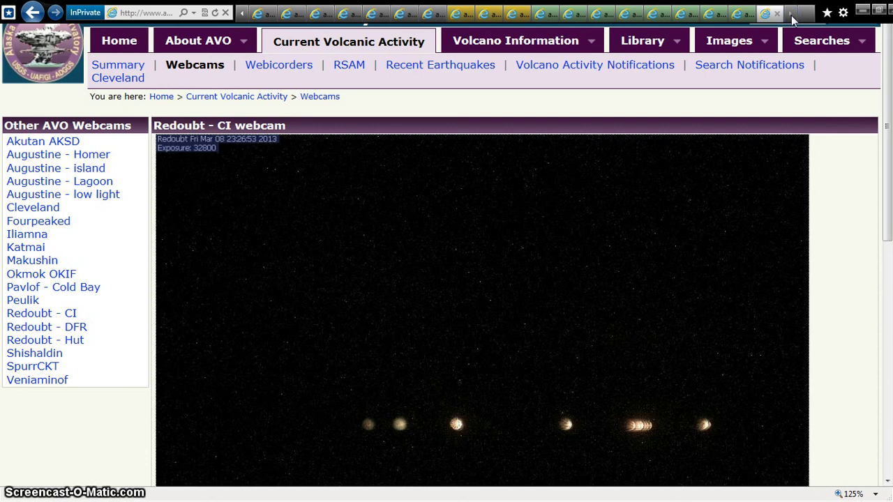
key("F11")
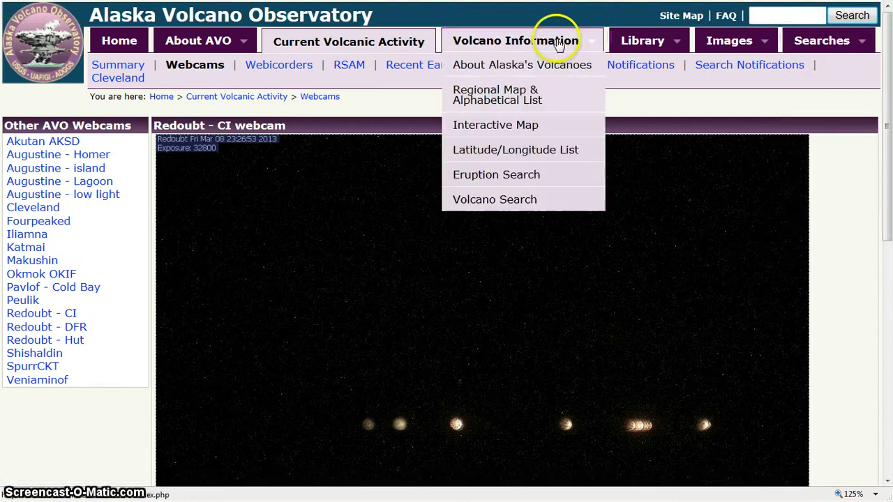